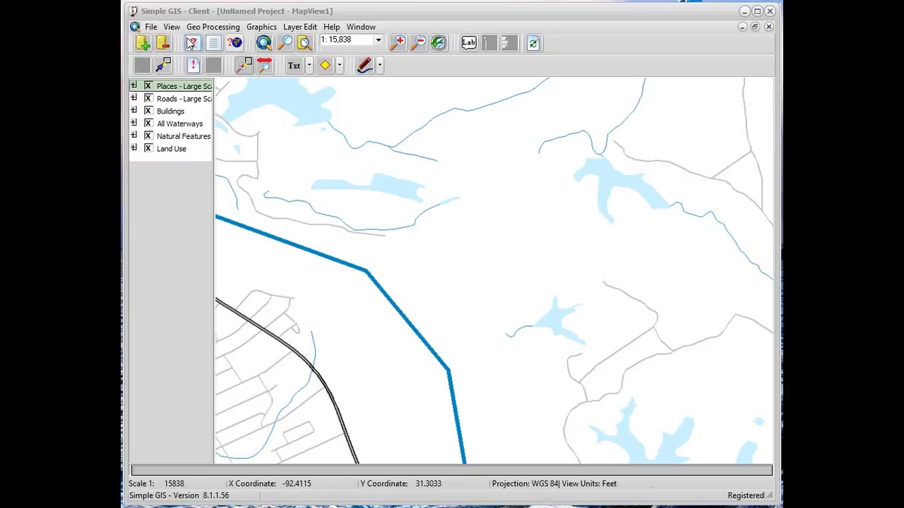
Step: Place two point graphics in the open area between the waterways in the upper middle of the map
{"action": "left_click", "coordinate": [339, 65]}
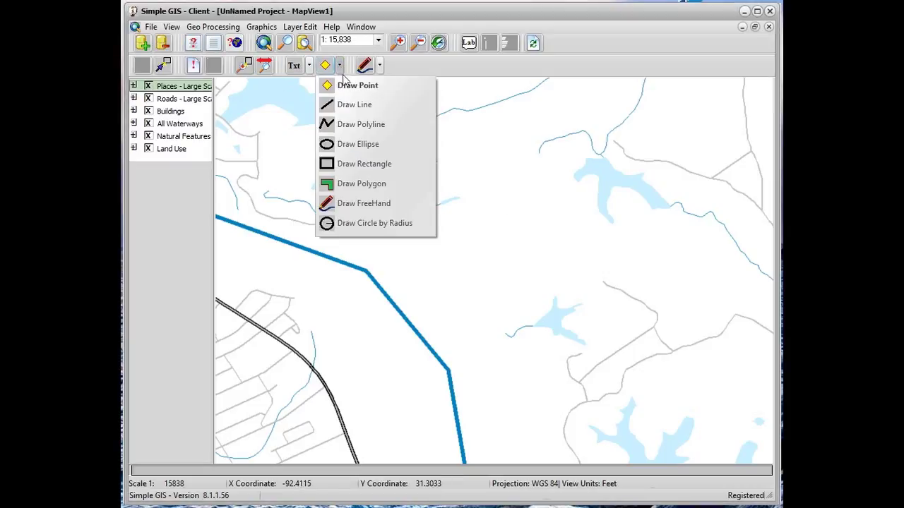
{"action": "left_click", "coordinate": [347, 86]}
{"action": "left_click", "coordinate": [462, 161]}
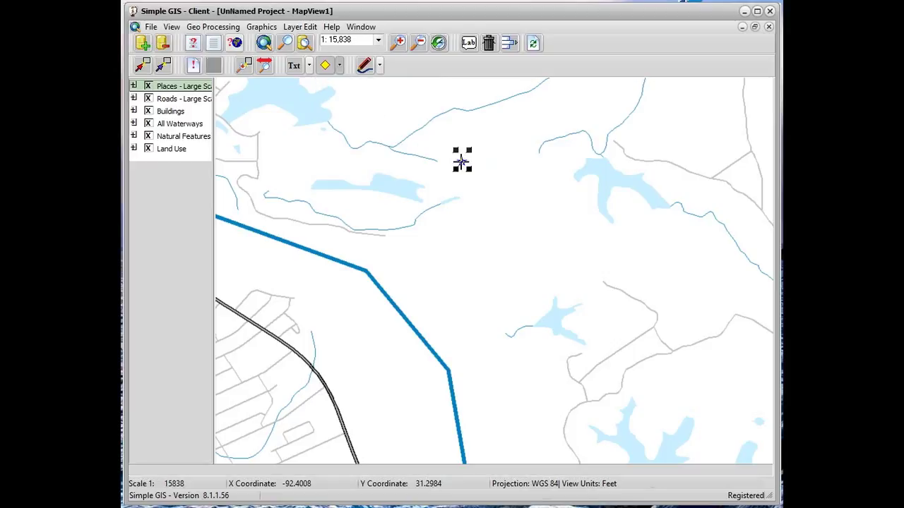
{"action": "left_click", "coordinate": [532, 225]}
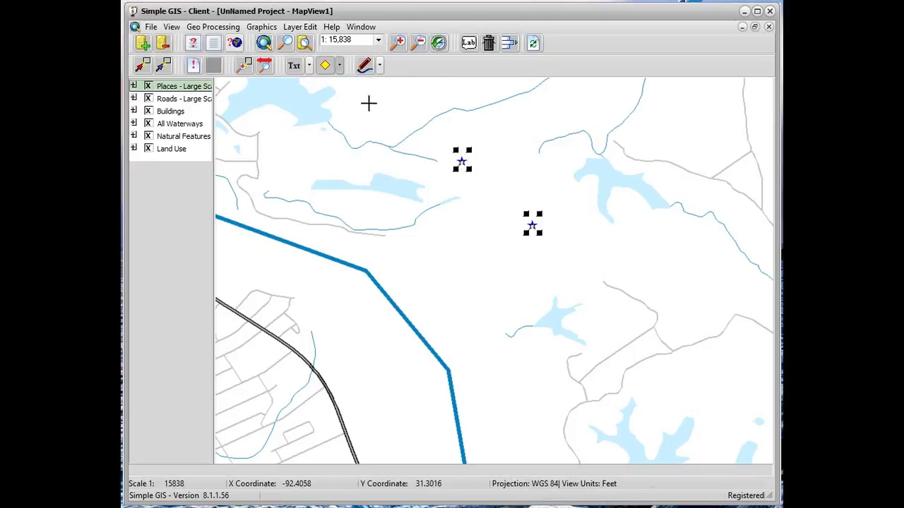
Step: Draw a straight line graphic about 1,627 feet long below the two points, just east of the thick blue line
{"action": "left_click", "coordinate": [339, 65]}
{"action": "left_click", "coordinate": [351, 104]}
{"action": "left_click", "coordinate": [402, 258]}
{"action": "left_click", "coordinate": [491, 271]}
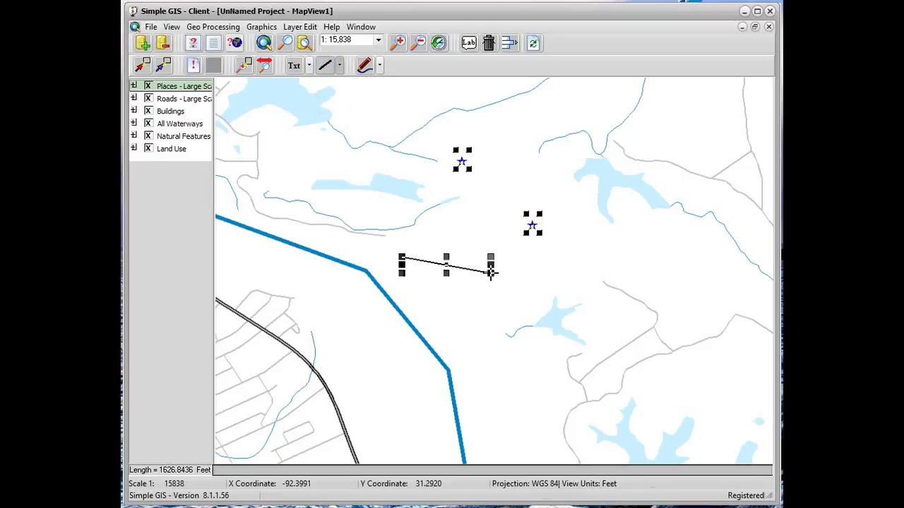
Step: Draw a four-sided polygon below the line, with a perimeter of about 3,188 feet and an area of about 607,337 square feet
{"action": "left_click", "coordinate": [339, 65]}
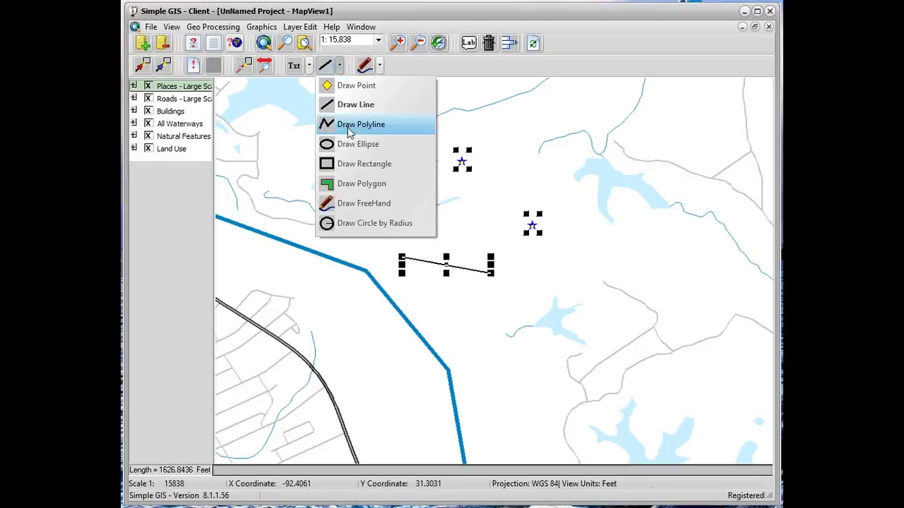
{"action": "left_click", "coordinate": [358, 183]}
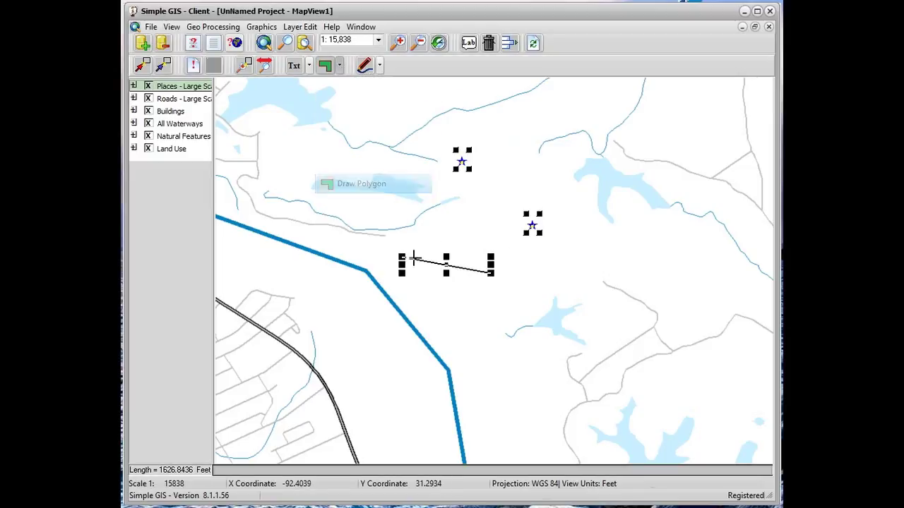
{"action": "left_click", "coordinate": [489, 313]}
{"action": "left_click", "coordinate": [542, 310]}
{"action": "left_click", "coordinate": [533, 349]}
{"action": "double_click", "coordinate": [483, 341]}
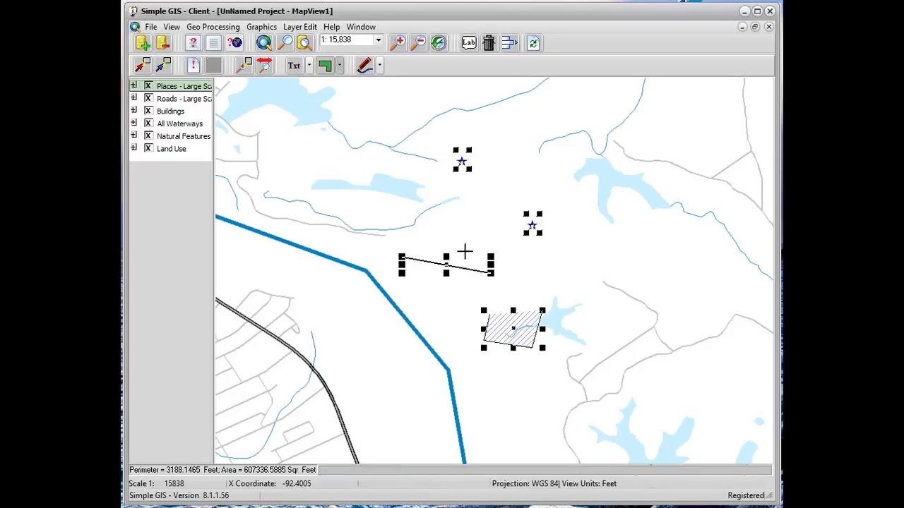
Step: Review the default point, line, text and polygon symbols in the view properties without changing them
{"action": "left_click", "coordinate": [171, 27]}
{"action": "left_click", "coordinate": [185, 43]}
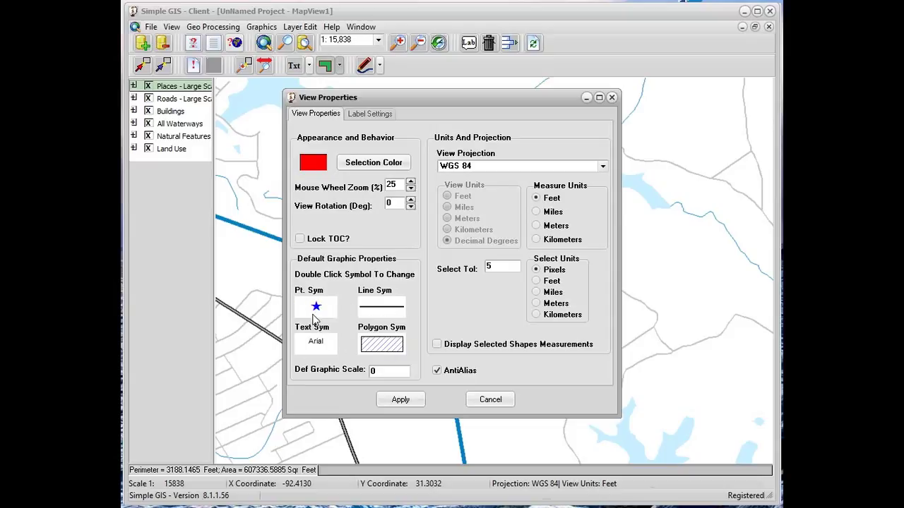
{"action": "left_click", "coordinate": [500, 402]}
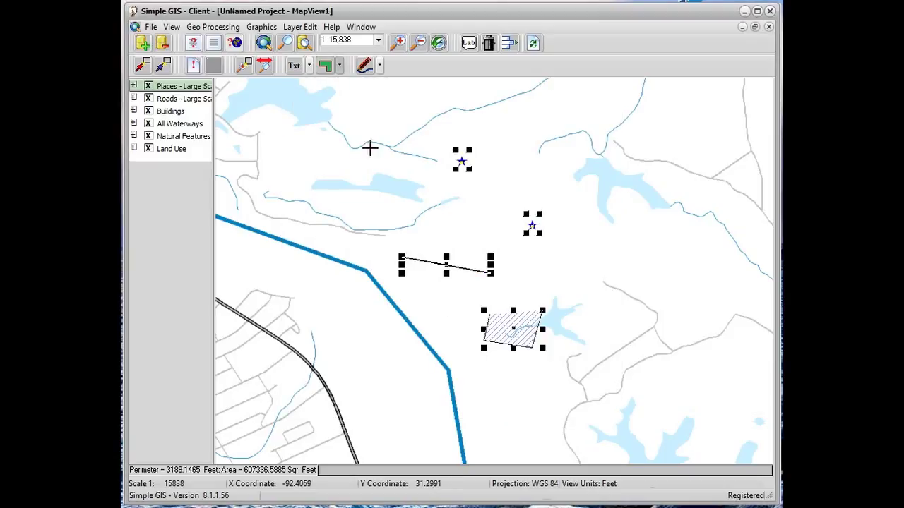
Step: Change the symbol of the upper point graphic from the star to the black storm cloud
{"action": "left_click", "coordinate": [143, 67]}
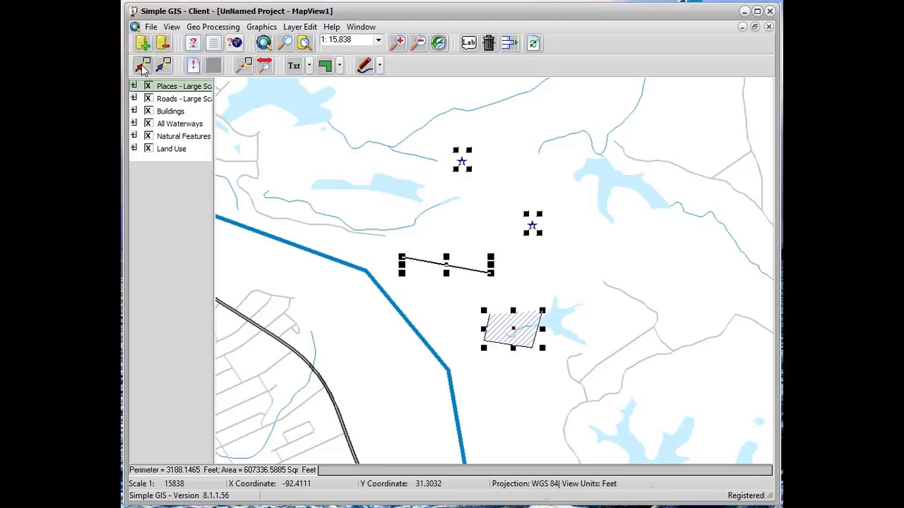
{"action": "double_click", "coordinate": [461, 159]}
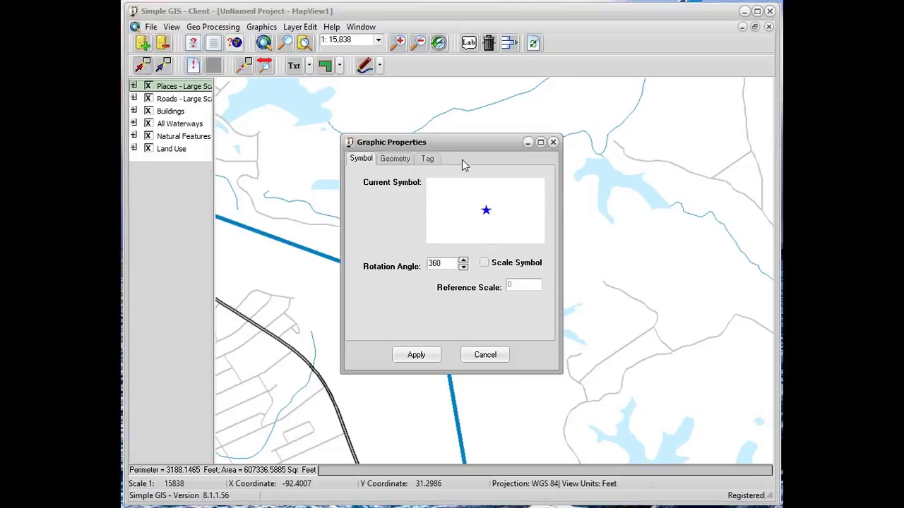
{"action": "left_click", "coordinate": [486, 214]}
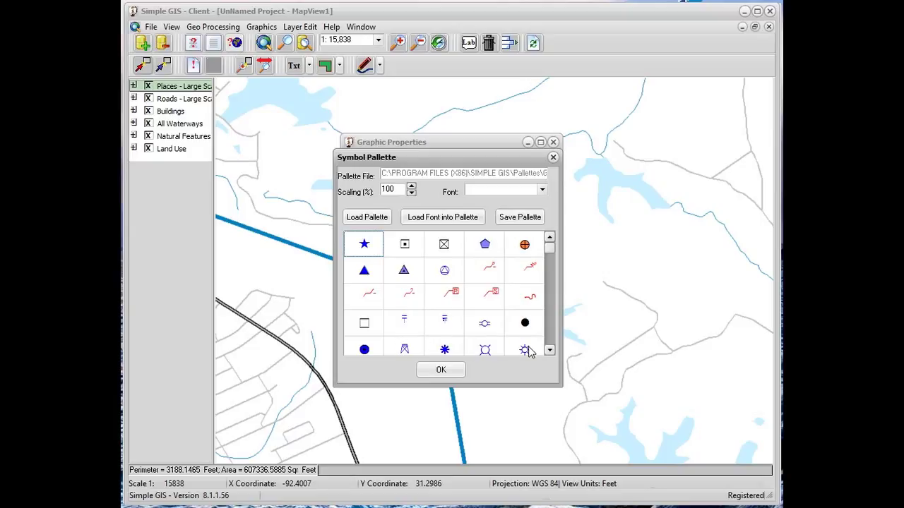
{"action": "left_click", "coordinate": [550, 350]}
{"action": "left_click", "coordinate": [549, 350]}
{"action": "left_click", "coordinate": [550, 350]}
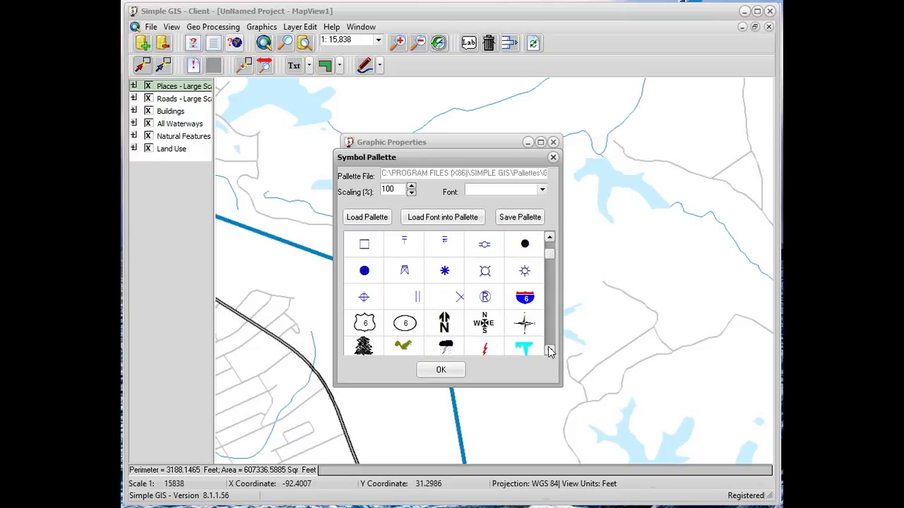
{"action": "left_click", "coordinate": [549, 351]}
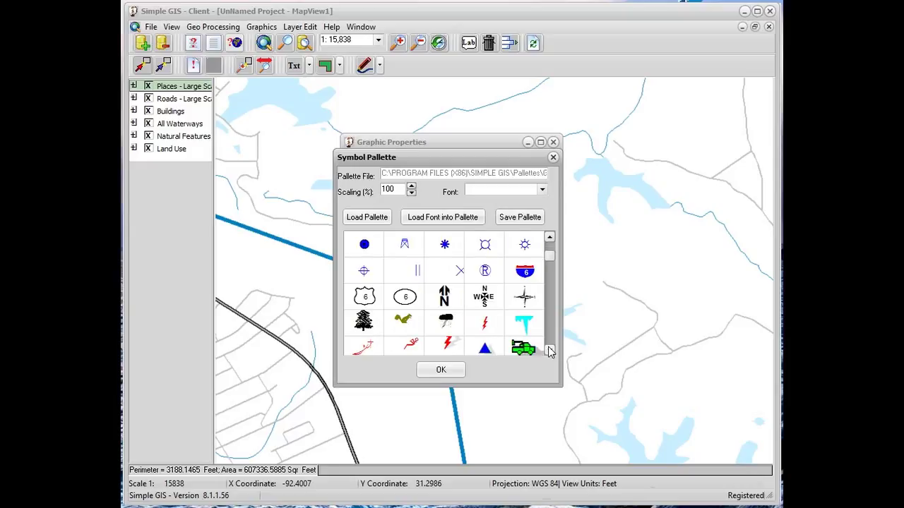
{"action": "left_click", "coordinate": [549, 350]}
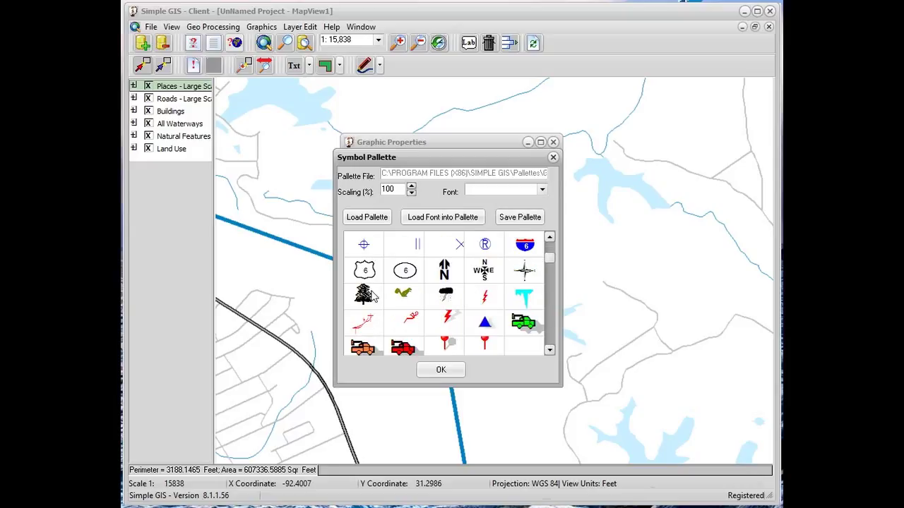
{"action": "left_click", "coordinate": [452, 300]}
{"action": "left_click", "coordinate": [441, 370]}
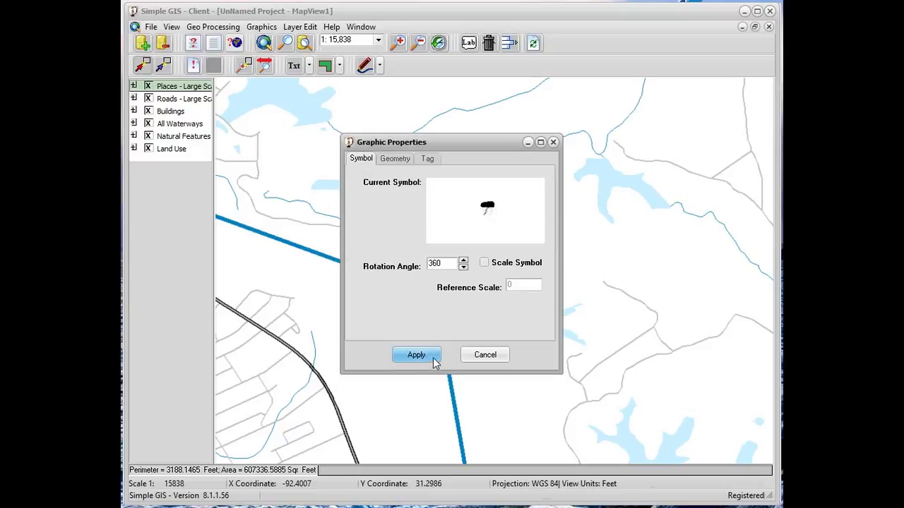
{"action": "left_click", "coordinate": [433, 358]}
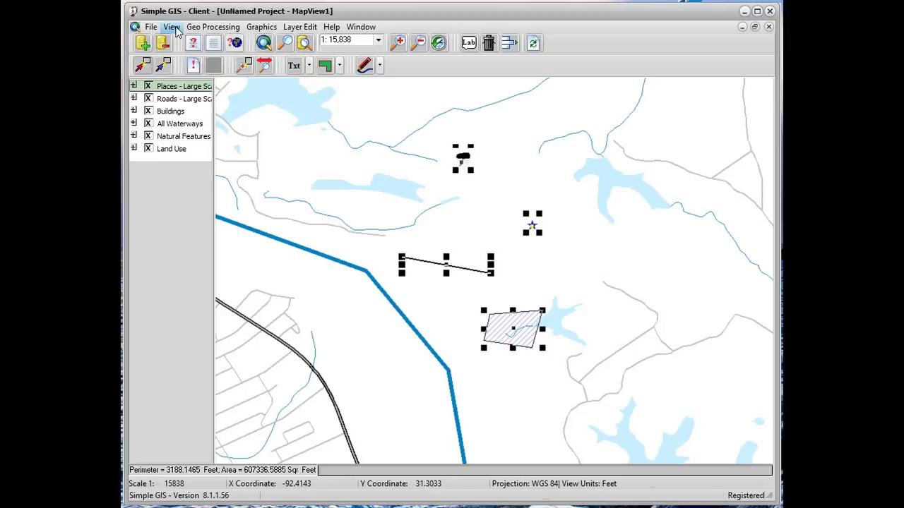
Step: Set the view's default line symbol to the purple line with dark edges
{"action": "left_click", "coordinate": [173, 29]}
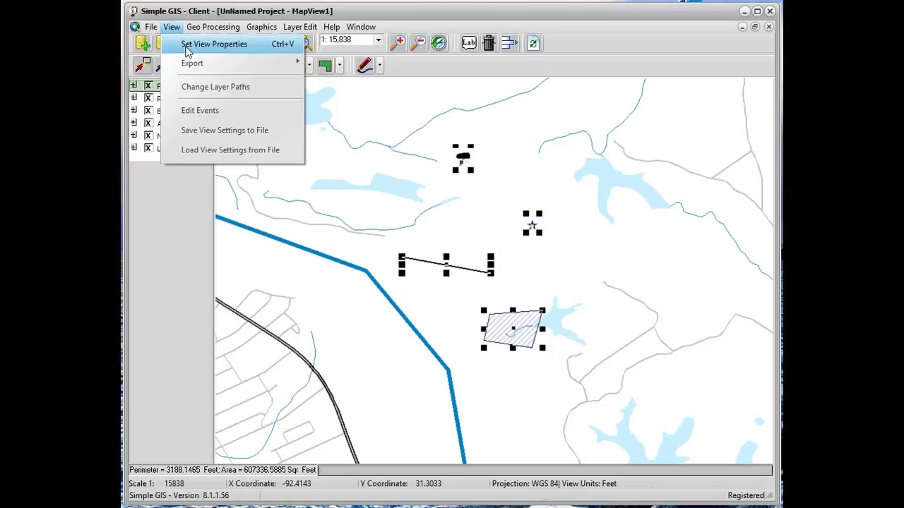
{"action": "left_click", "coordinate": [188, 45]}
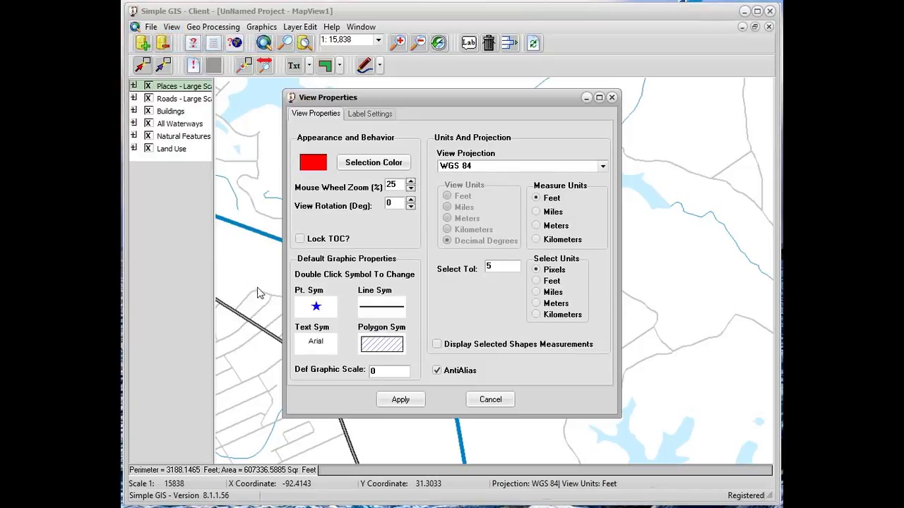
{"action": "double_click", "coordinate": [375, 314]}
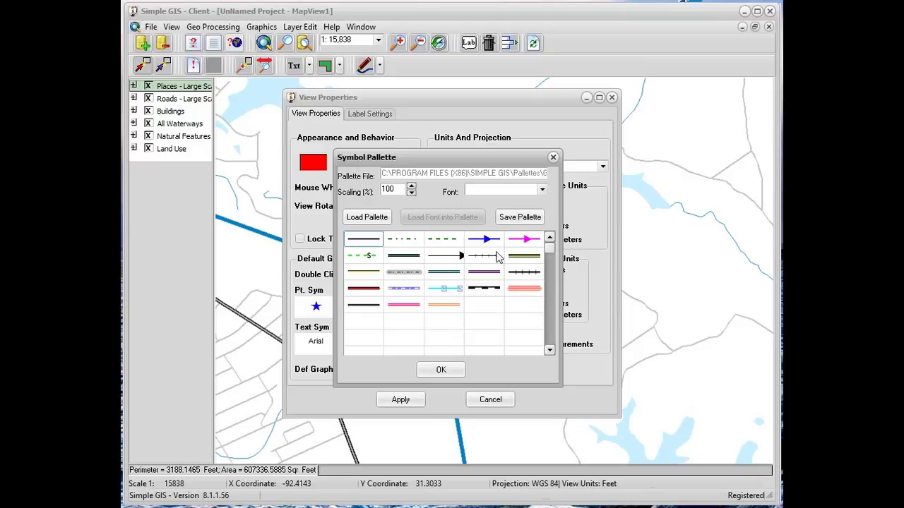
{"action": "left_click", "coordinate": [489, 277]}
{"action": "left_click", "coordinate": [441, 372]}
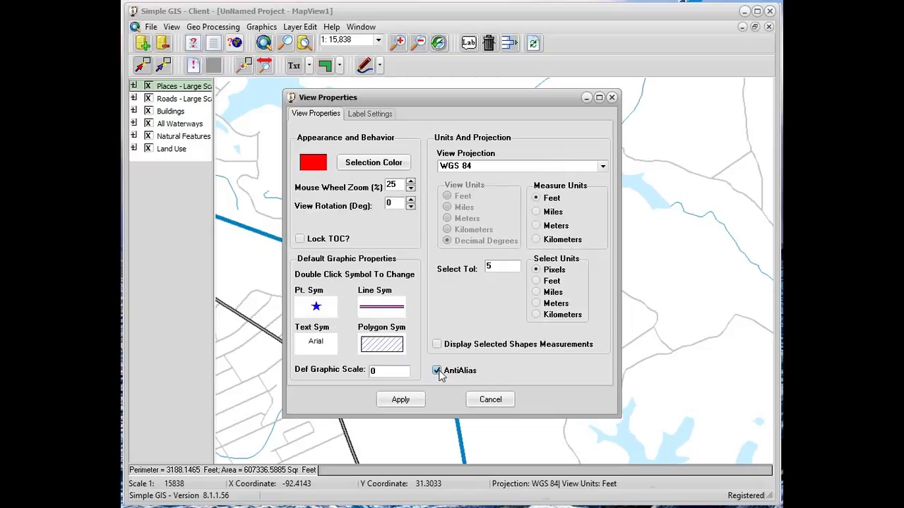
{"action": "left_click", "coordinate": [404, 400]}
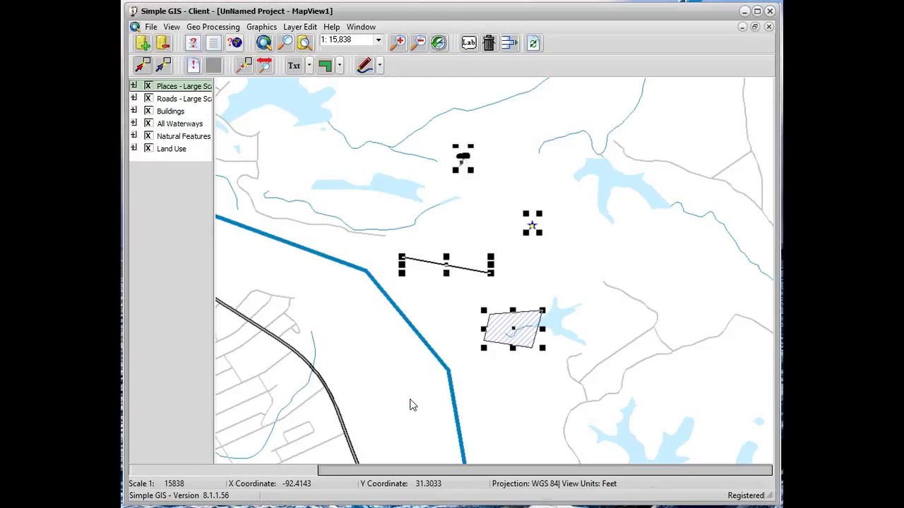
Step: Draw a line graphic about 1,327 feet long between the storm cloud and the star point, rising to the northeast
{"action": "left_click", "coordinate": [340, 65]}
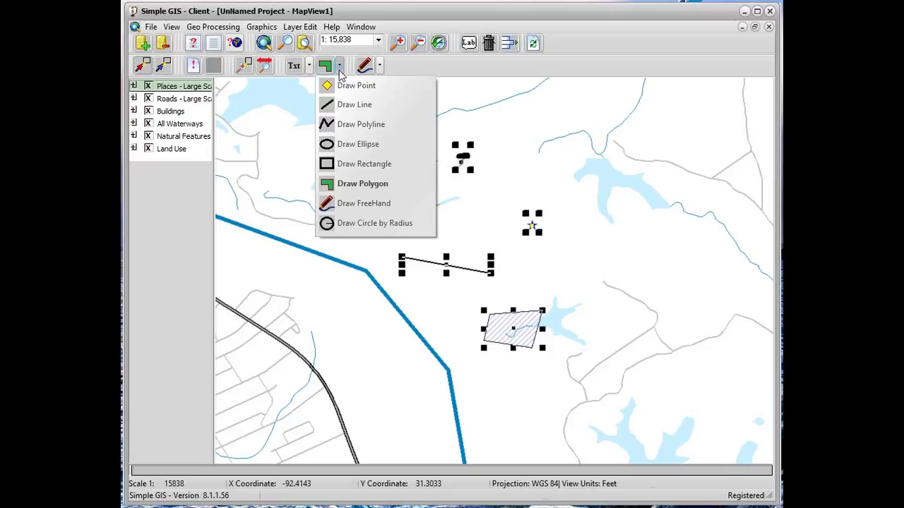
{"action": "left_click", "coordinate": [353, 104]}
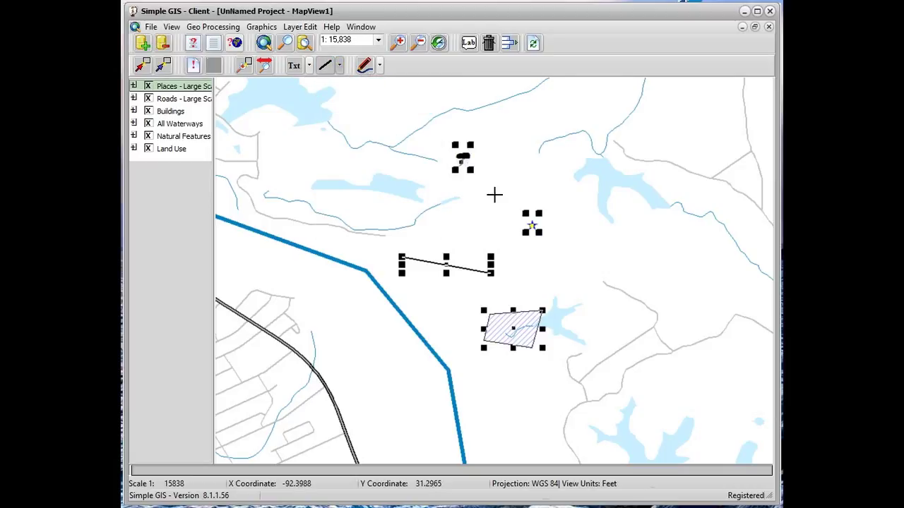
{"action": "left_click_drag", "start_coordinate": [495, 193], "coordinate": [558, 163]}
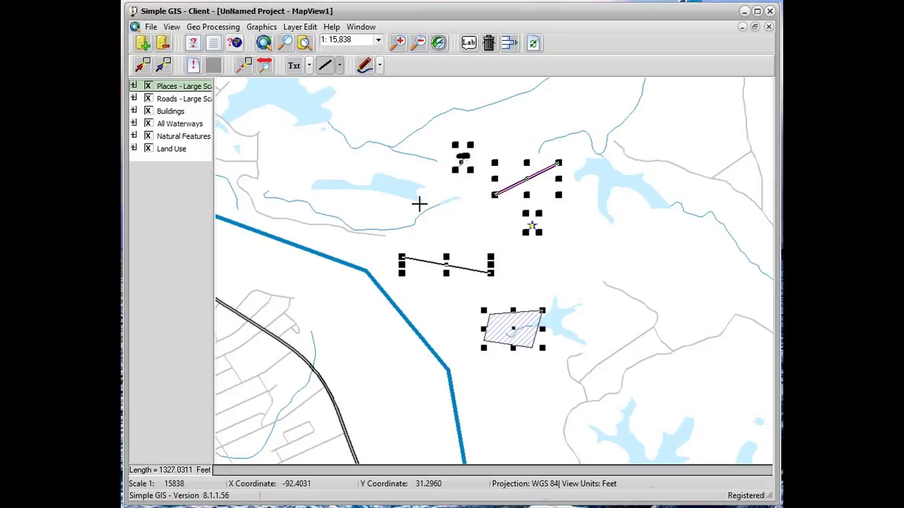
Step: Open the symbol palette for the view's default point symbol and pick the plain blue triangle
{"action": "left_click", "coordinate": [174, 28]}
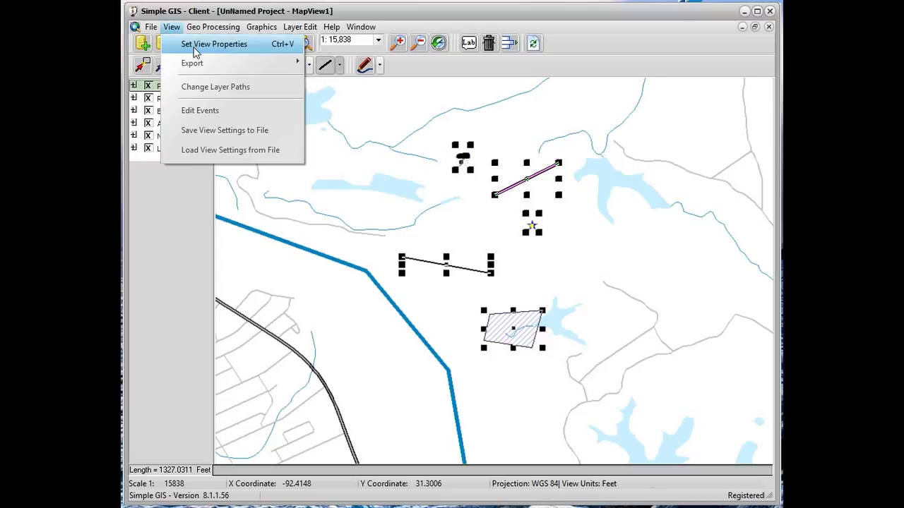
{"action": "left_click", "coordinate": [197, 46]}
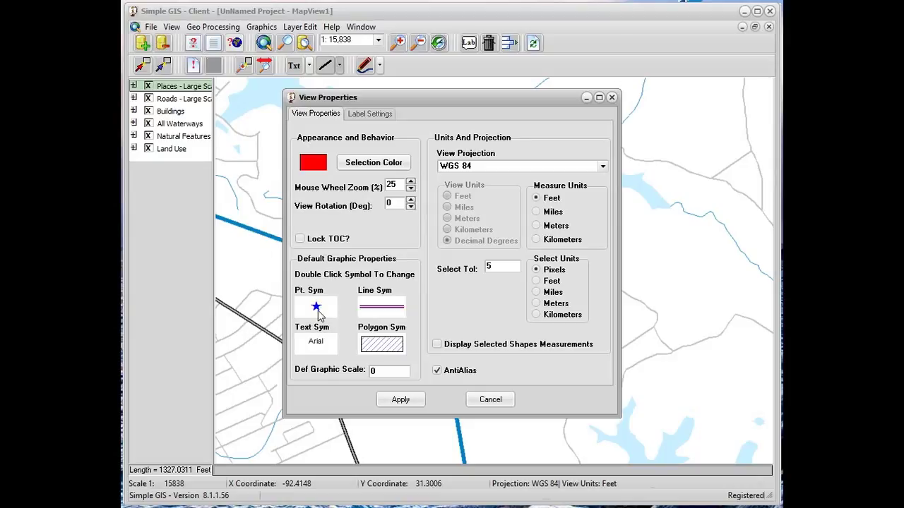
{"action": "double_click", "coordinate": [316, 308]}
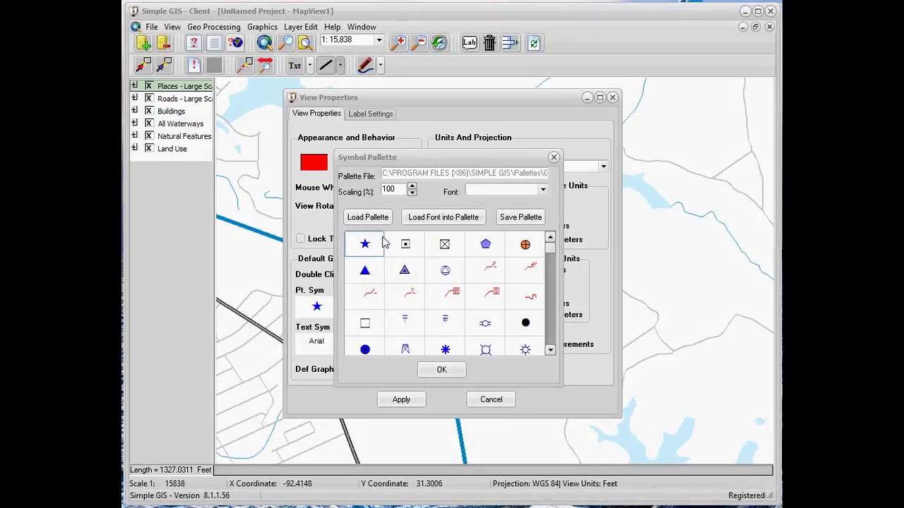
{"action": "left_click", "coordinate": [526, 269]}
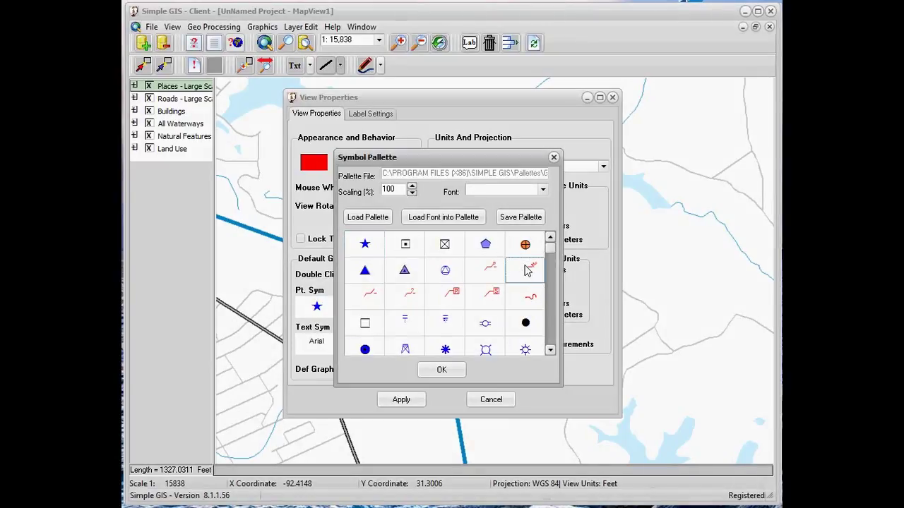
{"action": "left_click", "coordinate": [401, 273]}
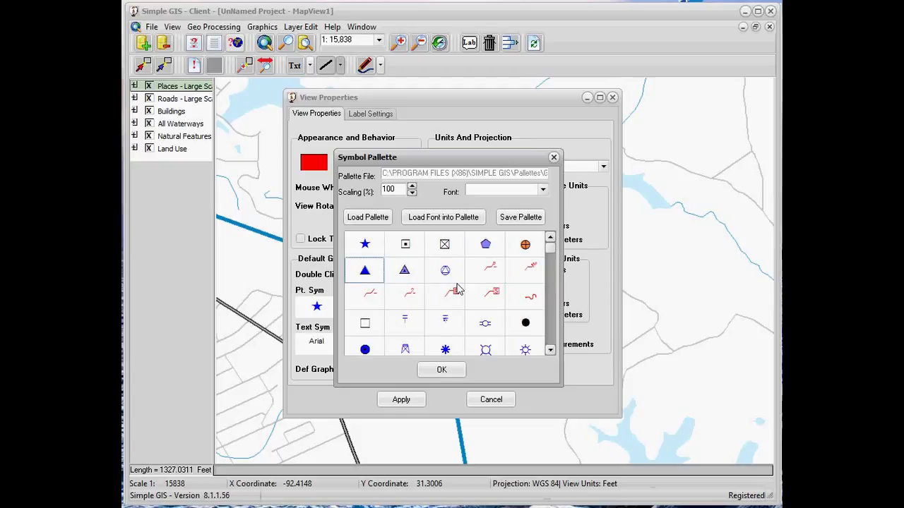
Step: Start a new symbol in the empty palette cell below the orange truck and open its marker and text settings
{"action": "left_click", "coordinate": [550, 351]}
{"action": "left_click", "coordinate": [550, 350]}
{"action": "left_click", "coordinate": [550, 350]}
{"action": "left_click", "coordinate": [550, 351]}
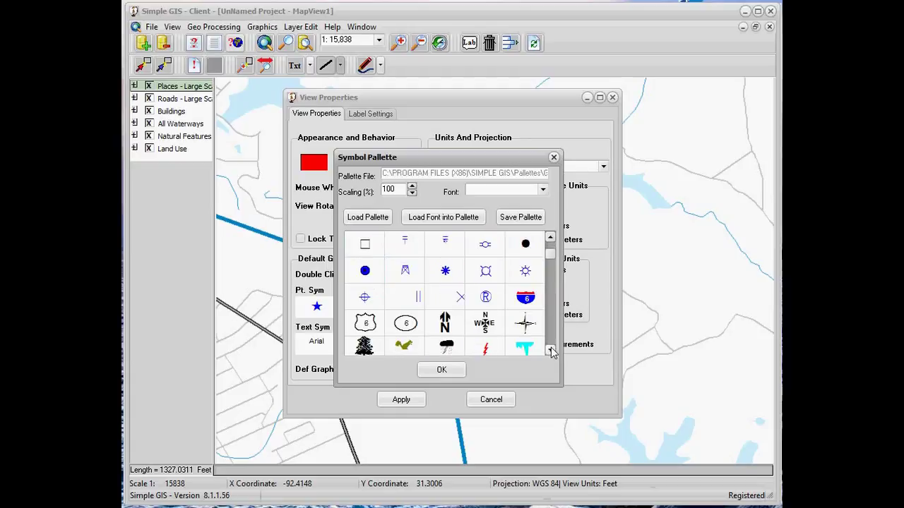
{"action": "left_click", "coordinate": [550, 350]}
{"action": "left_click", "coordinate": [550, 350]}
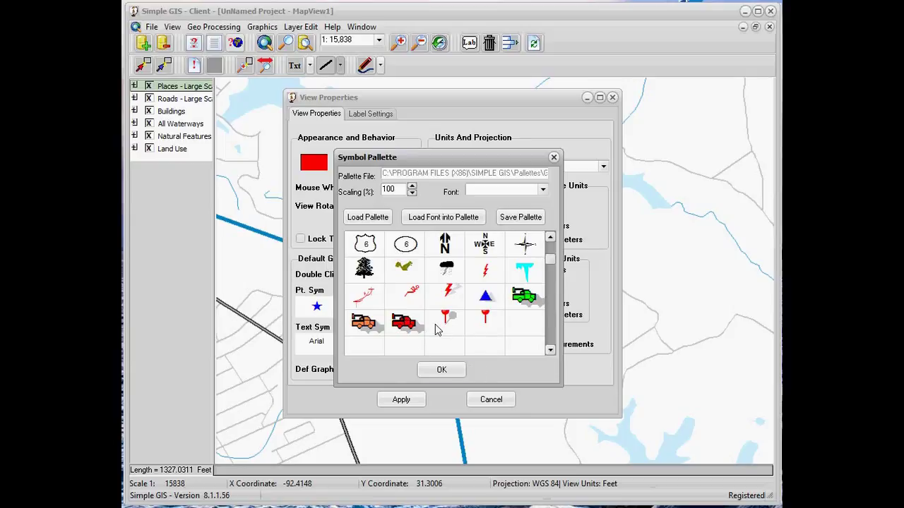
{"action": "left_click", "coordinate": [553, 350]}
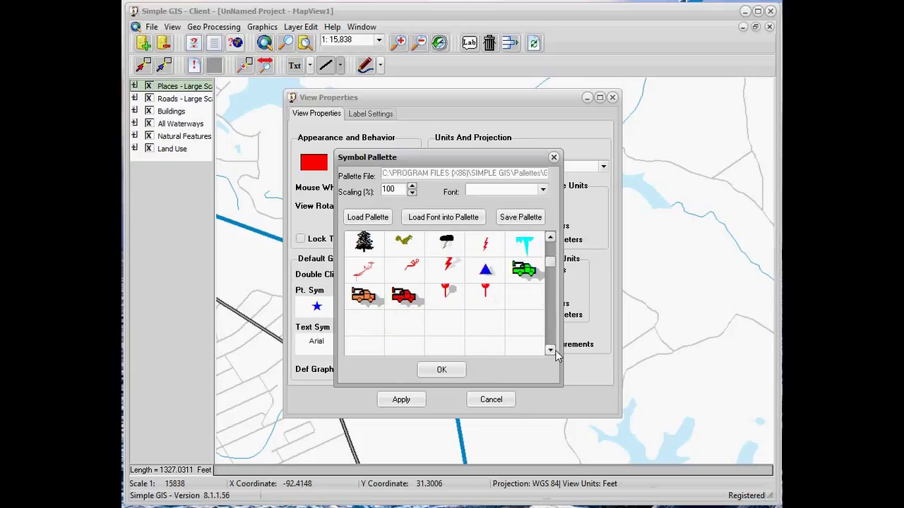
{"action": "double_click", "coordinate": [367, 333]}
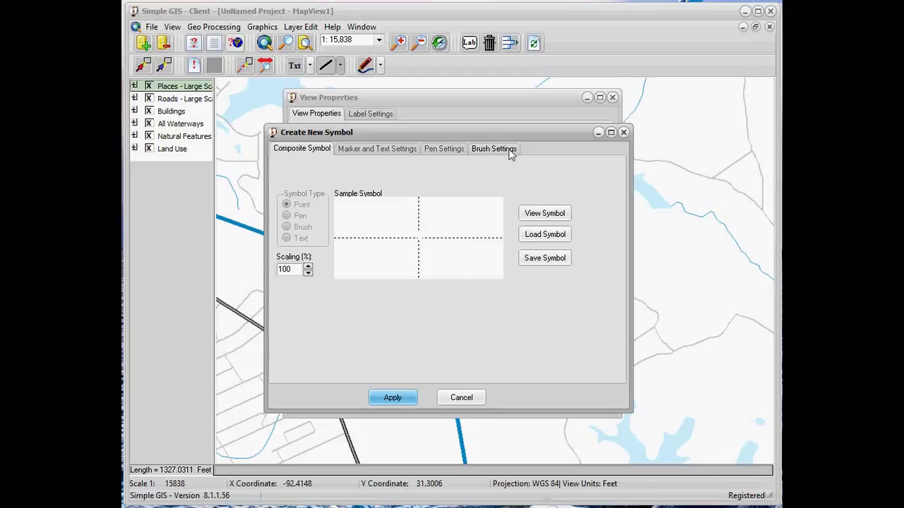
{"action": "left_click", "coordinate": [415, 150]}
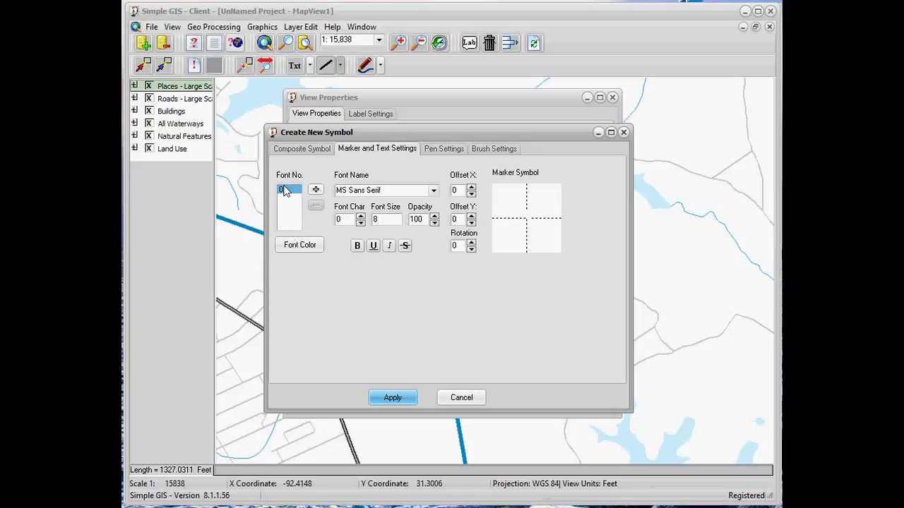
Step: Set the marker's font entry 0 to the Geo Symbols font with character 33
{"action": "left_click", "coordinate": [434, 192]}
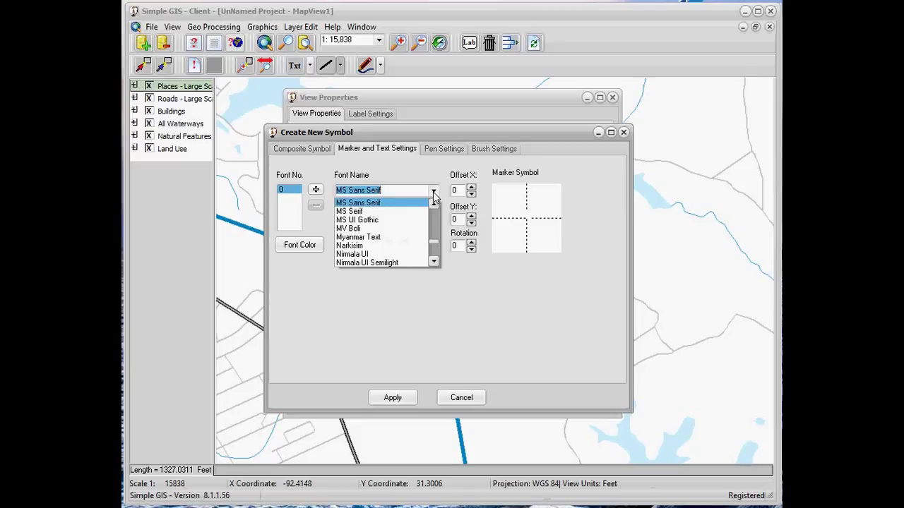
{"action": "type", "text": "gentium Basic"}
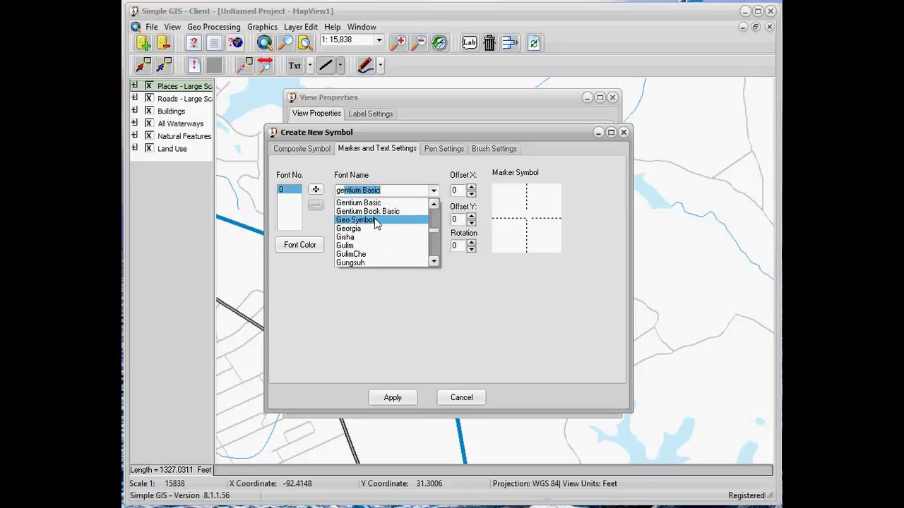
{"action": "left_click", "coordinate": [376, 221]}
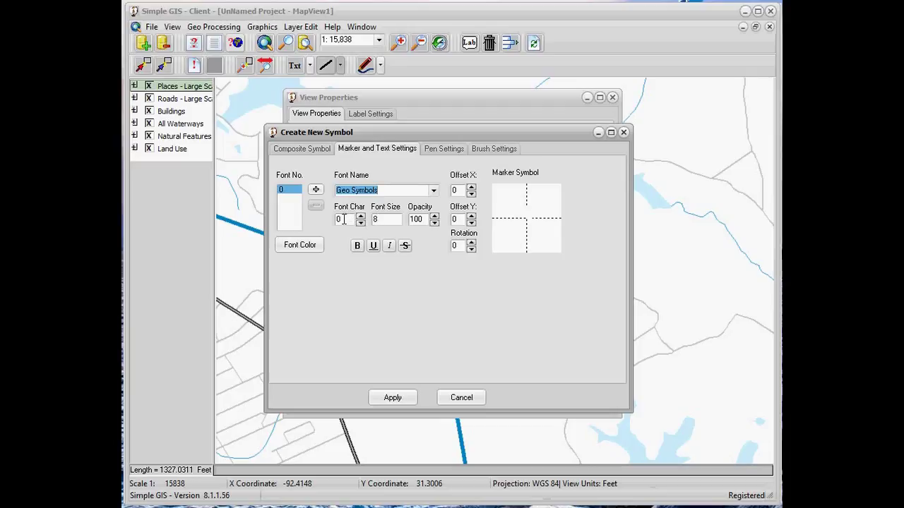
{"action": "left_click", "coordinate": [360, 218]}
{"action": "left_click", "coordinate": [360, 217]}
{"action": "left_click", "coordinate": [360, 218]}
{"action": "left_click", "coordinate": [360, 217]}
Step: Color the font entry 0 dot red
{"action": "left_click", "coordinate": [300, 245]}
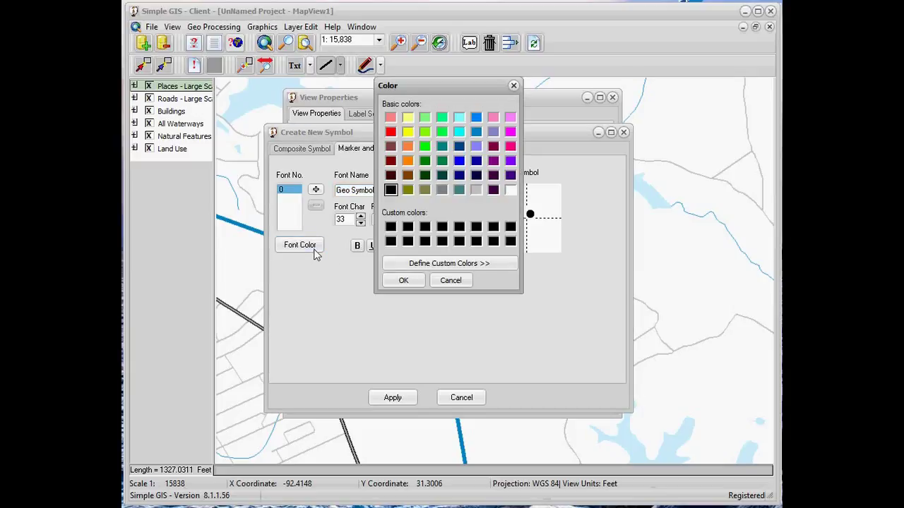
{"action": "left_click", "coordinate": [391, 133]}
{"action": "left_click", "coordinate": [404, 281]}
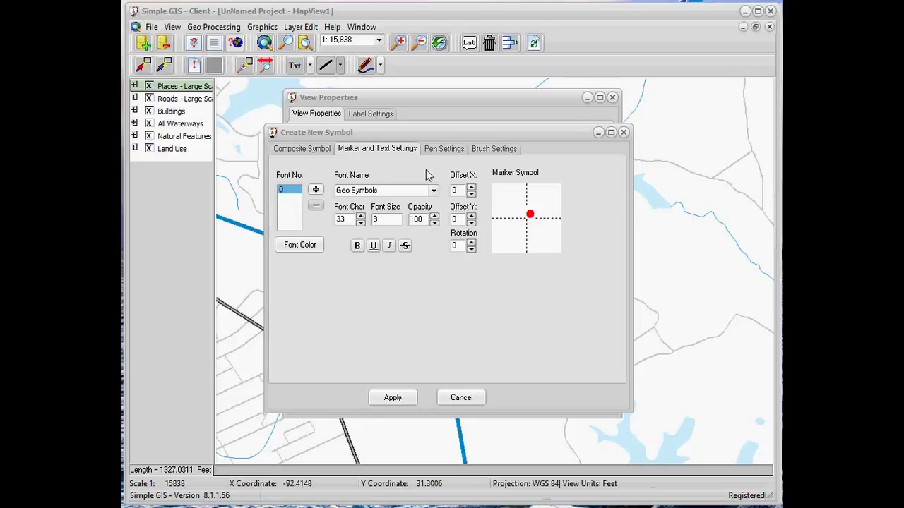
Step: Offset the red dot by -5 in X and -13 in Y
{"action": "left_click", "coordinate": [472, 195]}
{"action": "left_click", "coordinate": [472, 195]}
{"action": "left_click", "coordinate": [472, 195]}
{"action": "left_click", "coordinate": [471, 195]}
{"action": "left_click", "coordinate": [472, 195]}
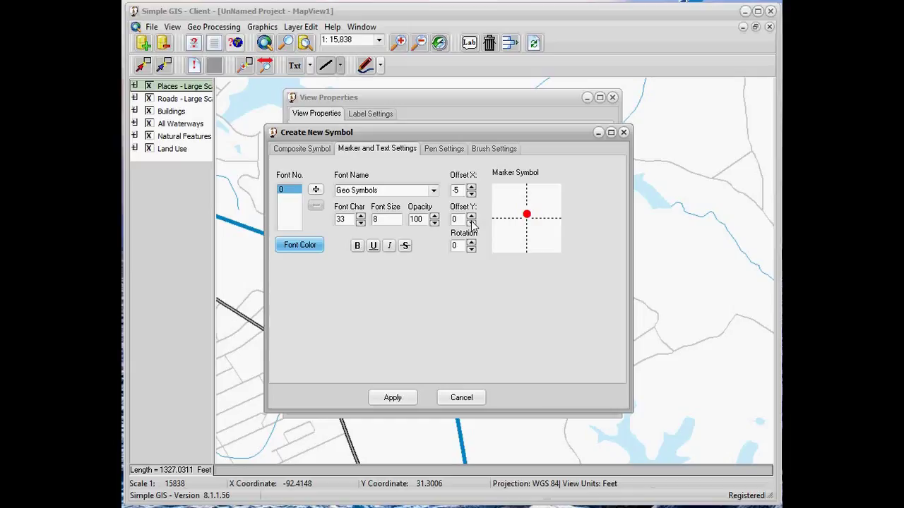
{"action": "left_click", "coordinate": [472, 223]}
{"action": "left_click", "coordinate": [472, 224]}
{"action": "left_click", "coordinate": [472, 223]}
{"action": "left_click", "coordinate": [472, 223]}
{"action": "left_click", "coordinate": [471, 223]}
{"action": "left_click", "coordinate": [471, 223]}
{"action": "left_click", "coordinate": [472, 223]}
{"action": "left_click", "coordinate": [472, 223]}
{"action": "left_click", "coordinate": [472, 224]}
{"action": "left_click", "coordinate": [472, 224]}
{"action": "left_click", "coordinate": [472, 223]}
{"action": "left_click", "coordinate": [472, 223]}
Step: Add font entry 1 to the marker and set it to Geo Symbols with character 33
{"action": "left_click", "coordinate": [316, 191]}
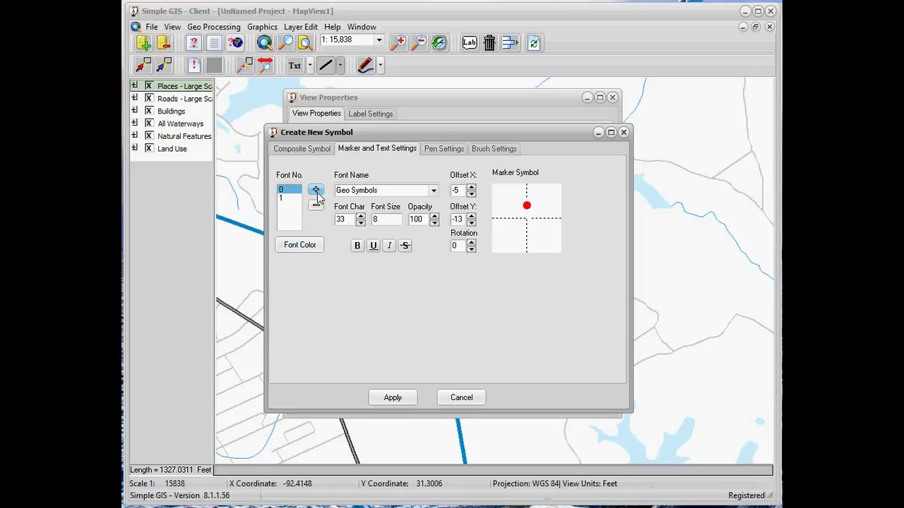
{"action": "left_click", "coordinate": [285, 199]}
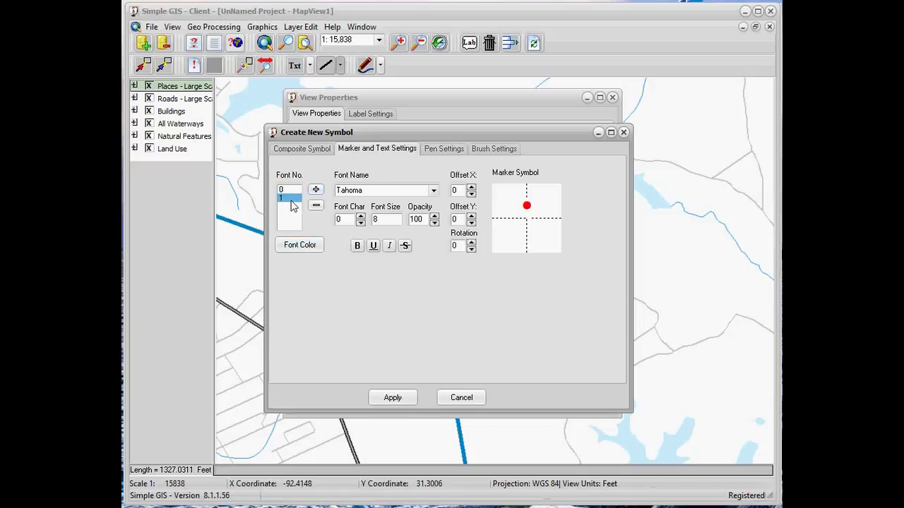
{"action": "left_click", "coordinate": [432, 190]}
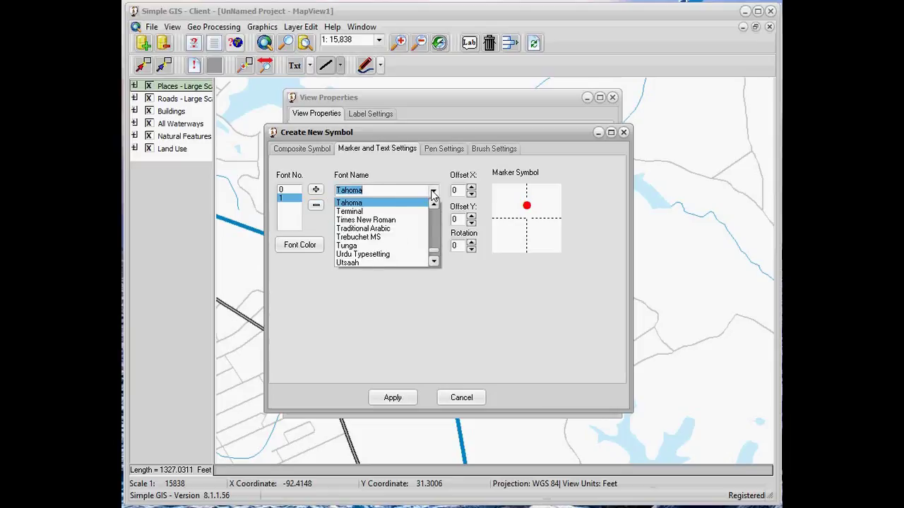
{"action": "type", "text": "gentium Basic"}
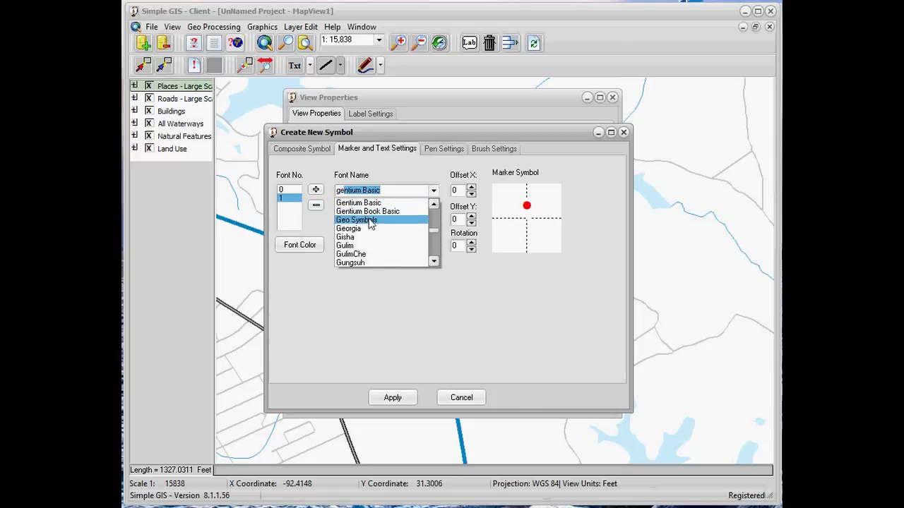
{"action": "left_click", "coordinate": [371, 221]}
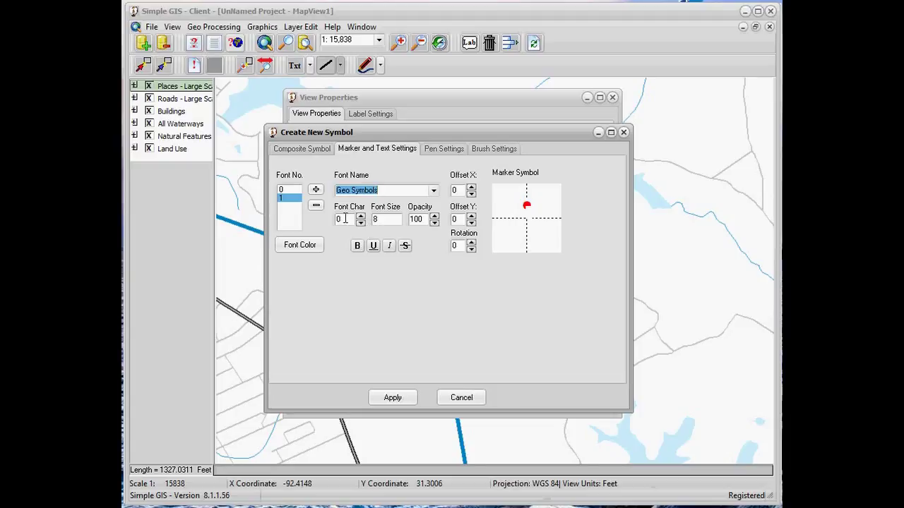
{"action": "double_click", "coordinate": [345, 219]}
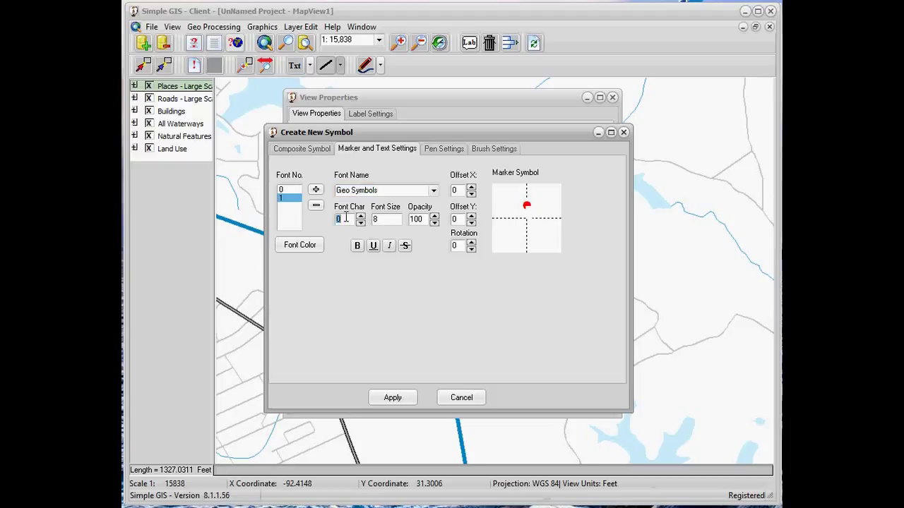
{"action": "type", "text": "33"}
{"action": "left_click", "coordinate": [382, 223]}
Step: Set the new symbol's brush style to Clear
{"action": "left_click", "coordinate": [494, 149]}
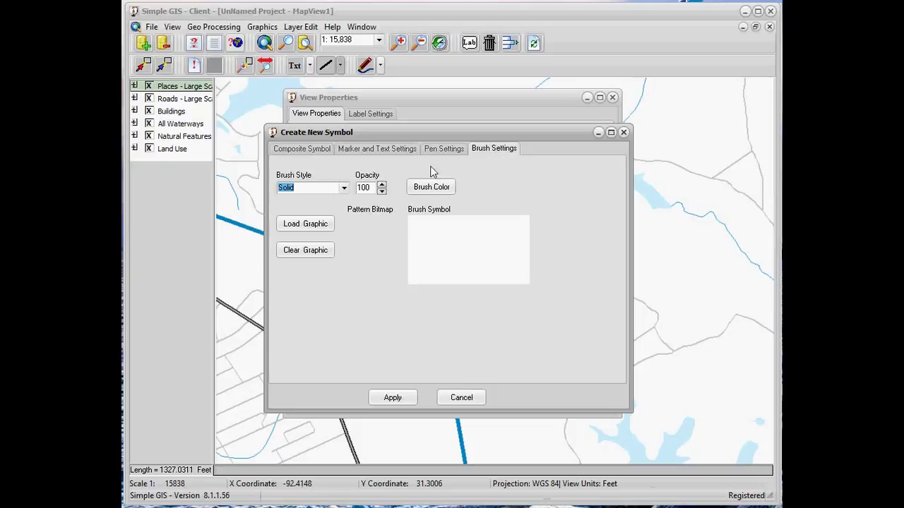
{"action": "left_click", "coordinate": [346, 190]}
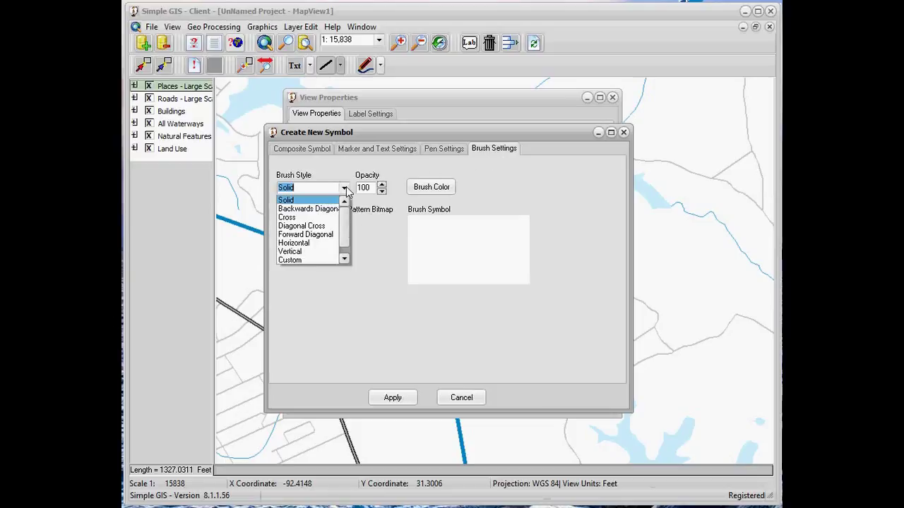
{"action": "scroll", "coordinate": [341, 224], "scroll_direction": "down", "scroll_amount": 1}
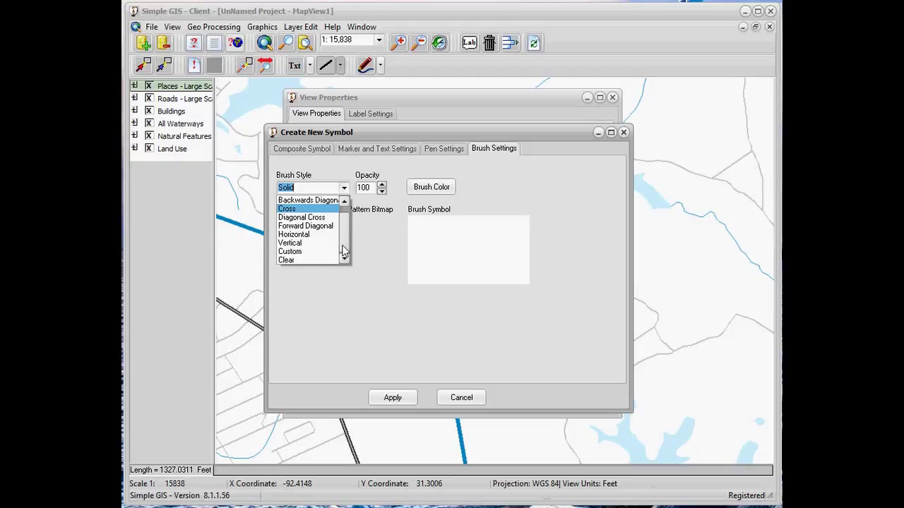
{"action": "left_click", "coordinate": [322, 260]}
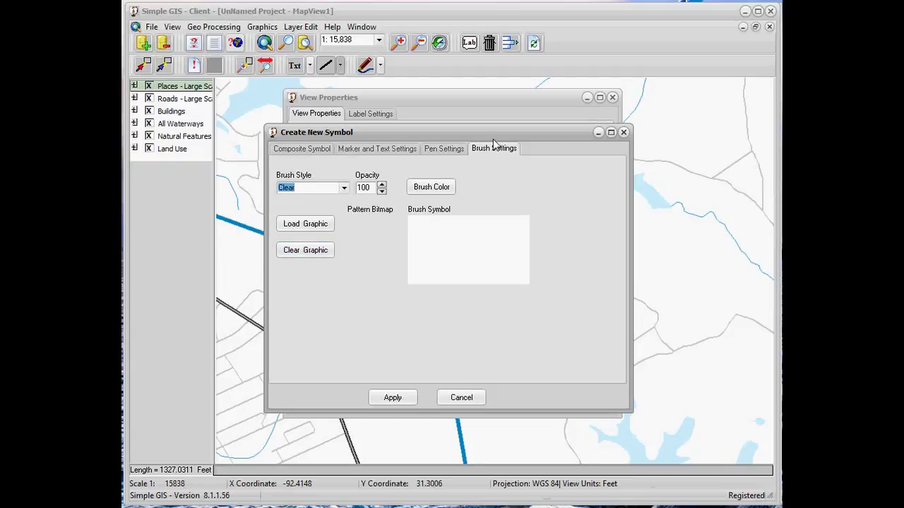
Step: Set the font entry 1 dot to size 4 and color it white
{"action": "left_click", "coordinate": [382, 155]}
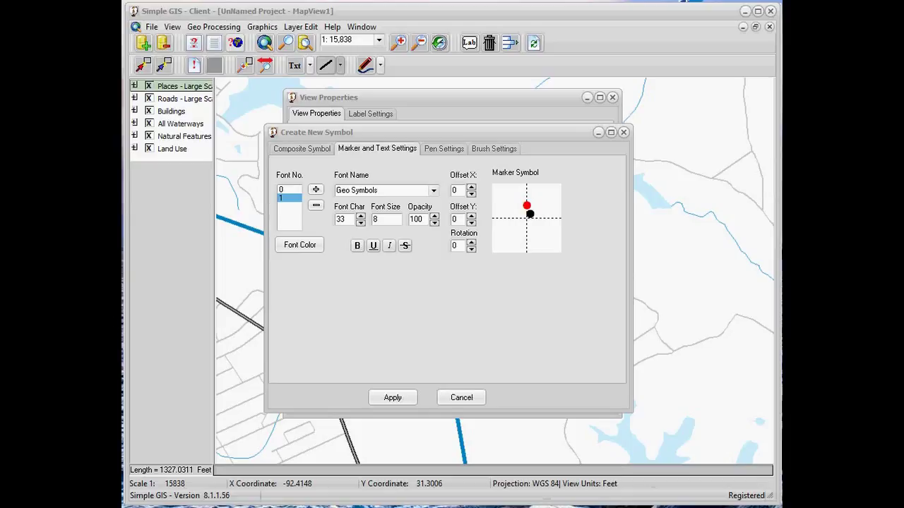
{"action": "double_click", "coordinate": [380, 221]}
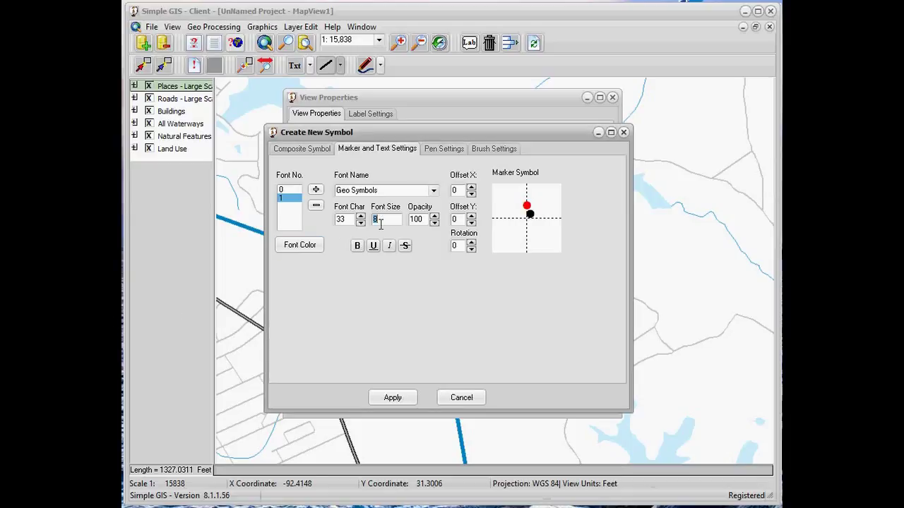
{"action": "type", "text": "4"}
{"action": "left_click", "coordinate": [306, 247]}
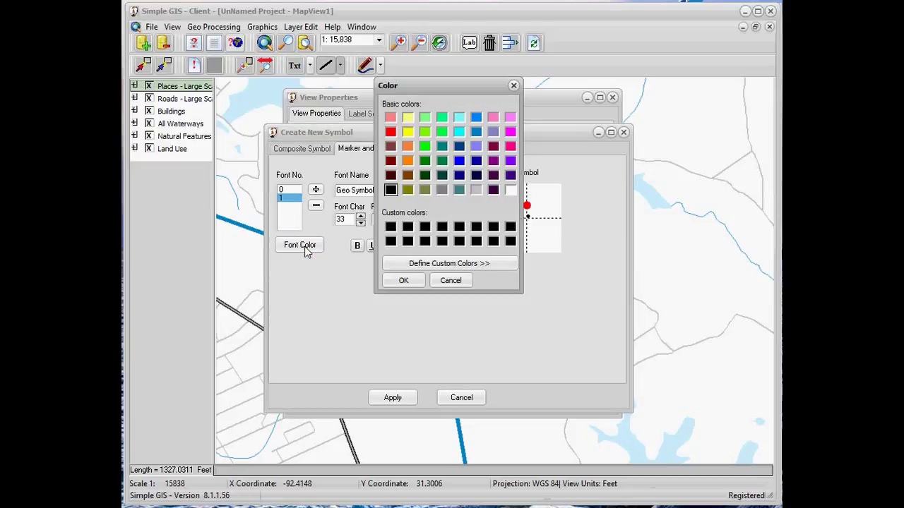
{"action": "left_click", "coordinate": [510, 192]}
{"action": "left_click", "coordinate": [404, 281]}
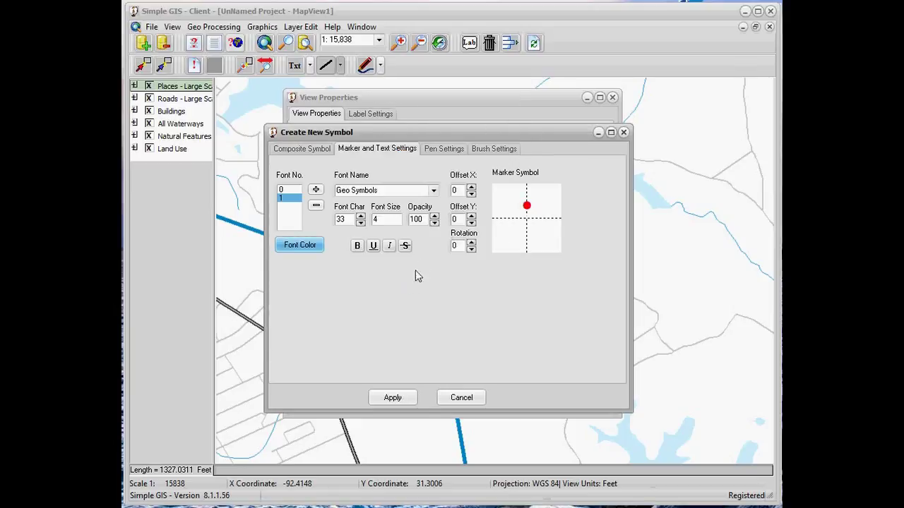
Step: Offset the small white dot of font entry 1 by -4 in X and -18 in Y
{"action": "left_click", "coordinate": [471, 194]}
{"action": "left_click", "coordinate": [471, 194]}
{"action": "left_click", "coordinate": [471, 194]}
{"action": "left_click", "coordinate": [472, 223]}
{"action": "left_click", "coordinate": [472, 223]}
{"action": "left_click", "coordinate": [472, 223]}
{"action": "left_click", "coordinate": [472, 223]}
{"action": "left_click", "coordinate": [471, 223]}
{"action": "left_click", "coordinate": [472, 223]}
{"action": "left_click", "coordinate": [472, 223]}
{"action": "left_click", "coordinate": [472, 223]}
Step: Lower the opacity of the small white dot to 40
{"action": "left_click", "coordinate": [435, 223]}
{"action": "left_click", "coordinate": [435, 223]}
{"action": "left_click", "coordinate": [435, 224]}
{"action": "left_click", "coordinate": [435, 223]}
{"action": "left_click", "coordinate": [435, 223]}
{"action": "left_click", "coordinate": [435, 223]}
{"action": "left_click", "coordinate": [435, 223]}
{"action": "left_click", "coordinate": [435, 224]}
{"action": "left_click", "coordinate": [435, 223]}
{"action": "left_click", "coordinate": [435, 223]}
{"action": "left_click", "coordinate": [435, 223]}
{"action": "left_click", "coordinate": [435, 223]}
{"action": "left_click", "coordinate": [435, 223]}
{"action": "left_click", "coordinate": [435, 223]}
{"action": "left_click", "coordinate": [435, 223]}
{"action": "left_click", "coordinate": [435, 223]}
{"action": "left_click", "coordinate": [435, 223]}
{"action": "left_click", "coordinate": [435, 224]}
{"action": "left_click", "coordinate": [435, 223]}
{"action": "left_click", "coordinate": [435, 223]}
{"action": "left_click", "coordinate": [435, 223]}
{"action": "left_click", "coordinate": [435, 223]}
{"action": "left_click", "coordinate": [435, 223]}
{"action": "left_click", "coordinate": [435, 223]}
{"action": "left_click", "coordinate": [435, 223]}
Step: Add font entry 2 to the marker and set it to Arial with character 5
{"action": "left_click", "coordinate": [315, 191]}
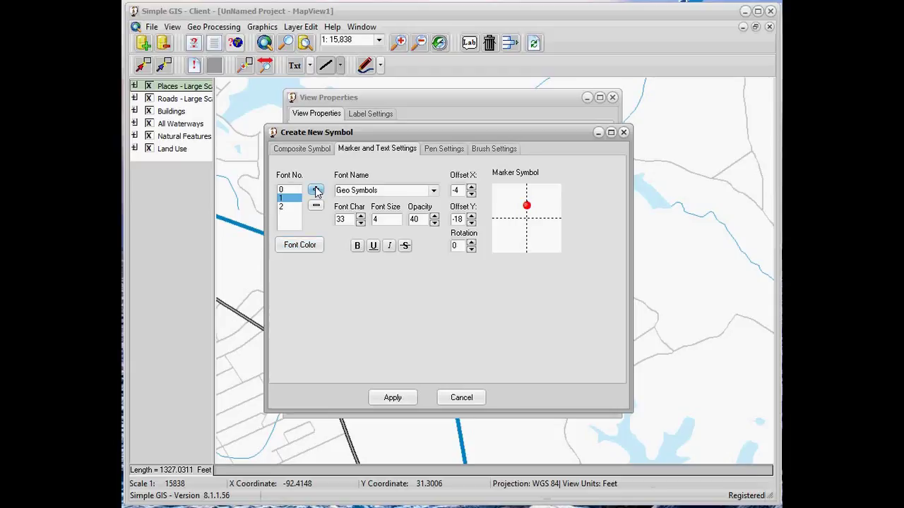
{"action": "left_click", "coordinate": [290, 206]}
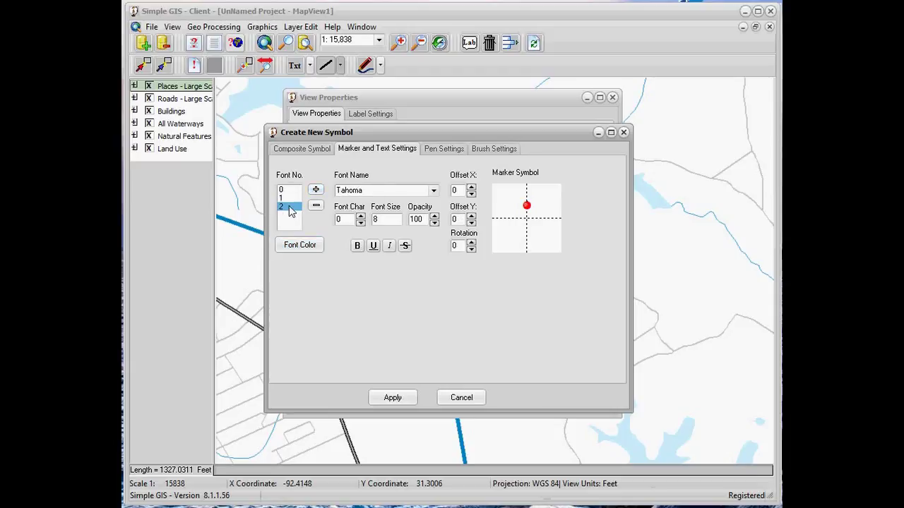
{"action": "left_click", "coordinate": [434, 191]}
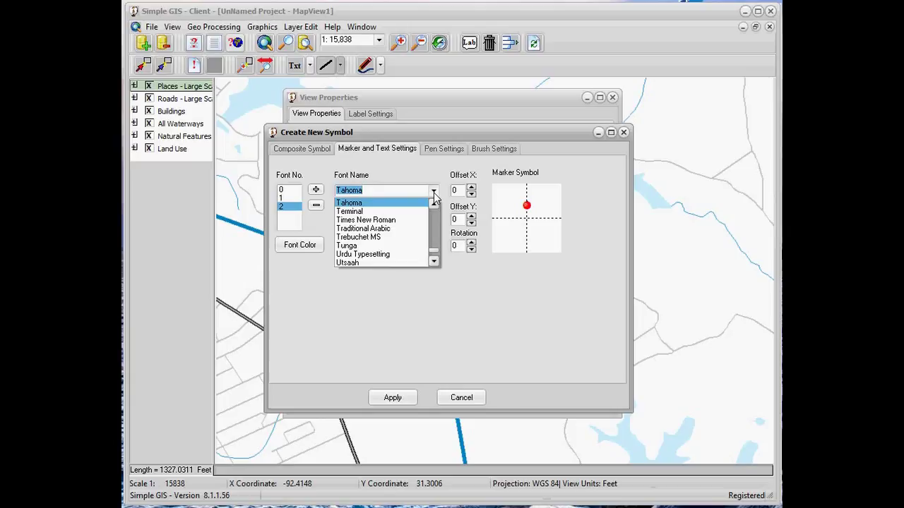
{"action": "type", "text": "ar BERKLEY"}
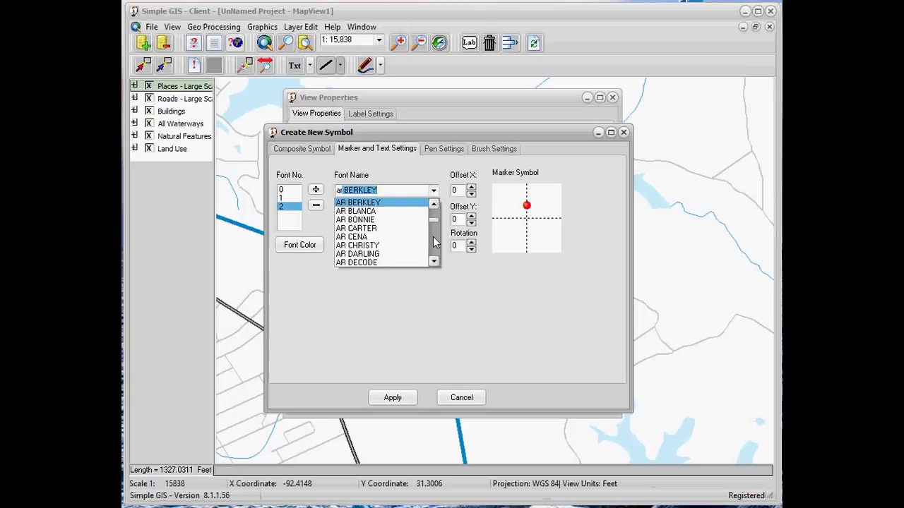
{"action": "scroll", "coordinate": [433, 237], "scroll_direction": "down", "scroll_amount": 5}
{"action": "left_click", "coordinate": [371, 204]}
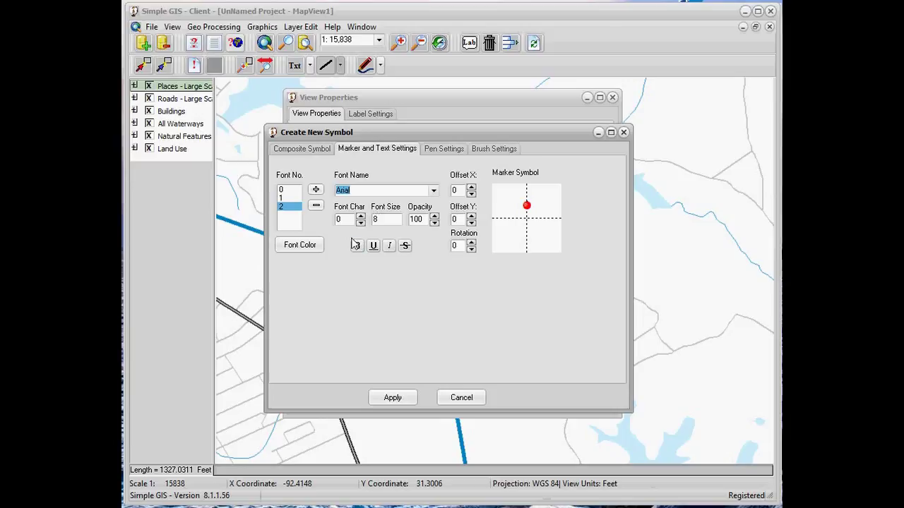
{"action": "left_click", "coordinate": [360, 216]}
{"action": "left_click", "coordinate": [361, 217]}
{"action": "left_click", "coordinate": [360, 217]}
Step: Make the Arial stem character size 10, bold and red
{"action": "double_click", "coordinate": [379, 221]}
{"action": "type", "text": "10"}
{"action": "left_click", "coordinate": [358, 246]}
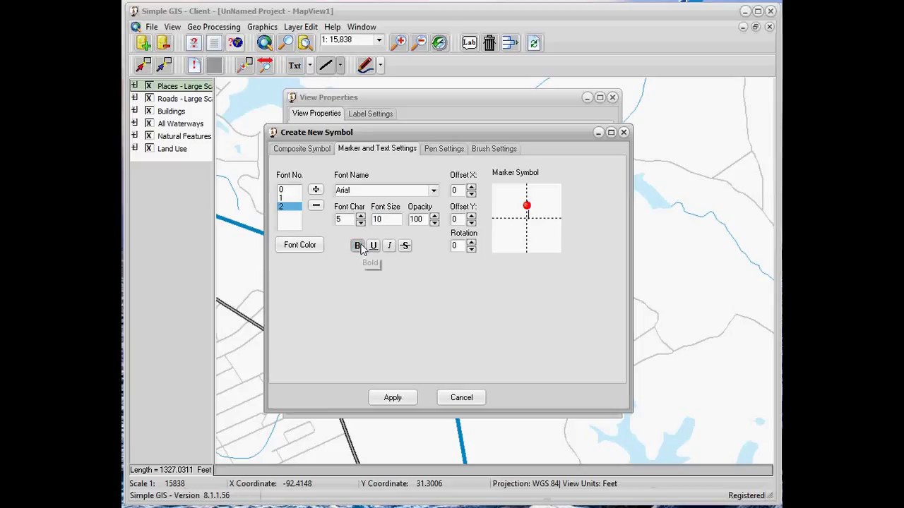
{"action": "left_click", "coordinate": [301, 245]}
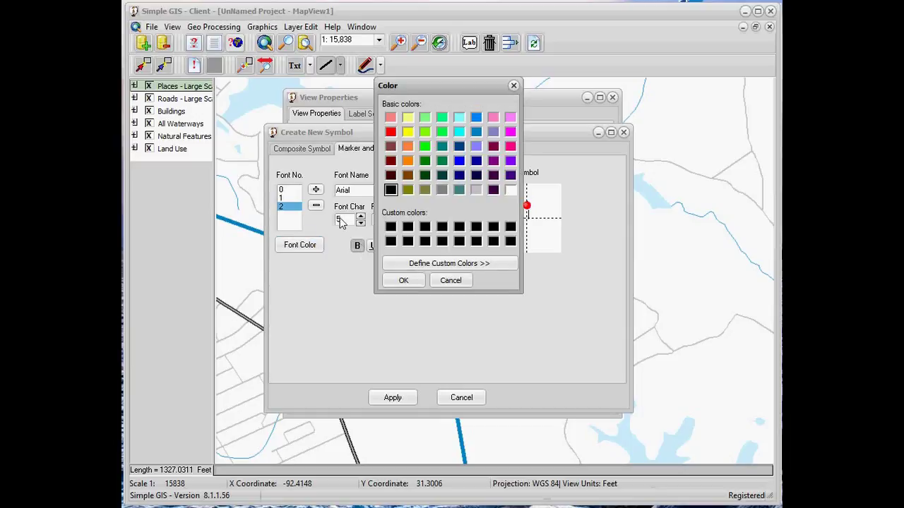
{"action": "left_click", "coordinate": [390, 132]}
{"action": "left_click", "coordinate": [405, 280]}
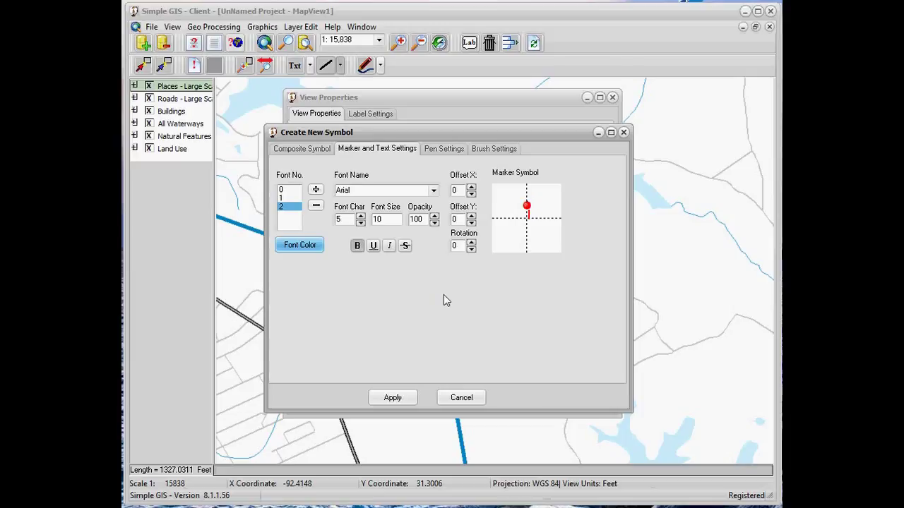
Step: Offset the red stem of font entry 2 by -3 in X and -2 in Y
{"action": "left_click", "coordinate": [471, 195]}
{"action": "left_click", "coordinate": [471, 194]}
{"action": "left_click", "coordinate": [472, 195]}
{"action": "left_click", "coordinate": [472, 223]}
Step: Add font entry 3 to the marker and set it to Geo Symbols with character 33
{"action": "left_click", "coordinate": [315, 193]}
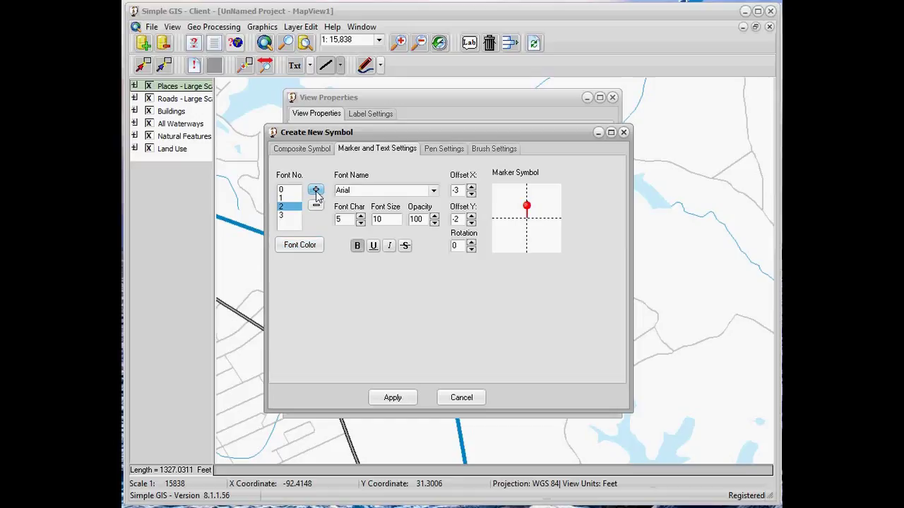
{"action": "left_click", "coordinate": [284, 215]}
{"action": "left_click", "coordinate": [434, 192]}
{"action": "type", "text": "ge"}
{"action": "left_click", "coordinate": [381, 220]}
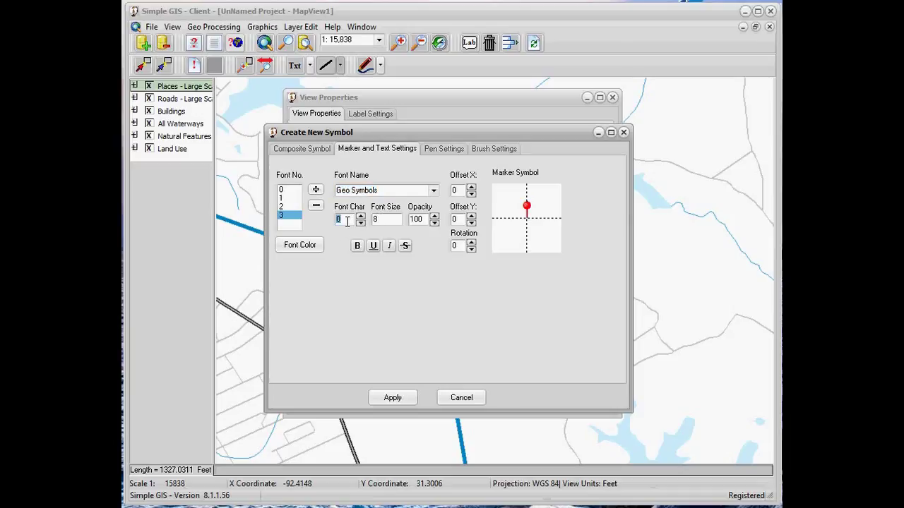
{"action": "type", "text": "33"}
Step: Offset the black dot of font entry 3 by 6 in X and -6 in Y, and set its opacity to 25
{"action": "left_click", "coordinate": [471, 188]}
{"action": "left_click", "coordinate": [471, 188]}
{"action": "left_click", "coordinate": [472, 187]}
{"action": "left_click", "coordinate": [472, 188]}
{"action": "left_click", "coordinate": [472, 188]}
{"action": "left_click", "coordinate": [472, 224]}
{"action": "left_click", "coordinate": [472, 224]}
{"action": "left_click", "coordinate": [472, 223]}
{"action": "left_click", "coordinate": [472, 224]}
{"action": "left_click", "coordinate": [472, 224]}
{"action": "left_click", "coordinate": [472, 224]}
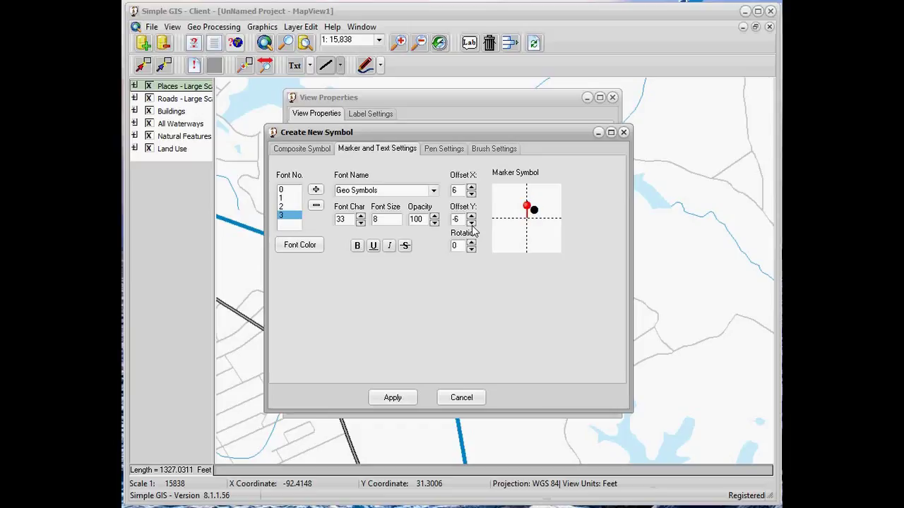
{"action": "double_click", "coordinate": [426, 222]}
{"action": "type", "text": "25"}
Step: Add font entry 4 to the marker and set its font to Arial
{"action": "left_click", "coordinate": [314, 192]}
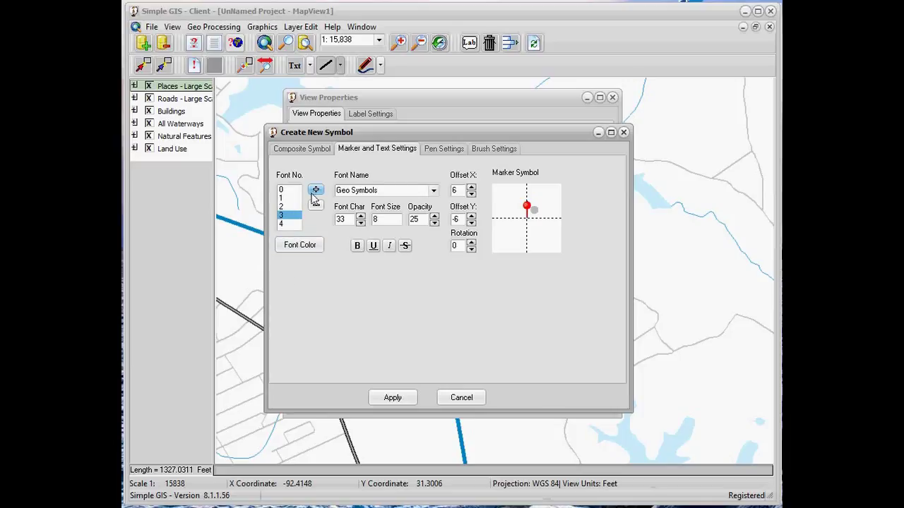
{"action": "left_click", "coordinate": [282, 224]}
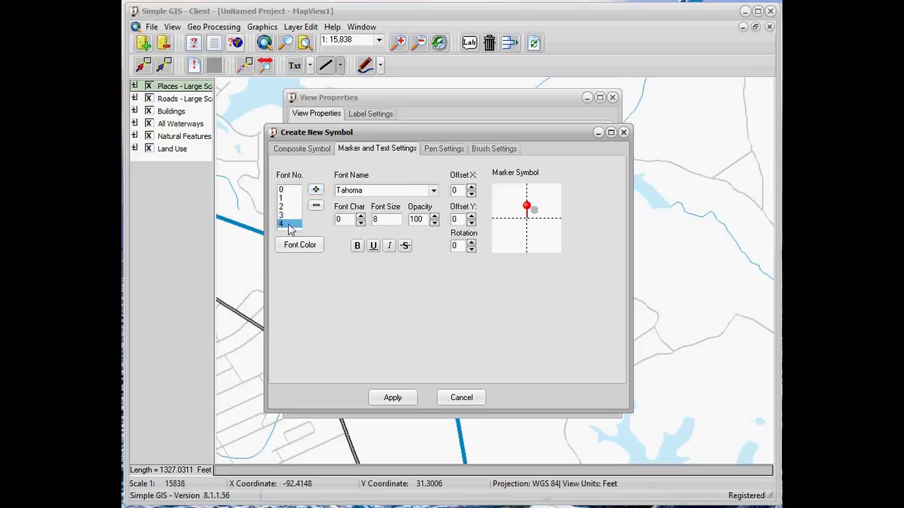
{"action": "left_click", "coordinate": [434, 192]}
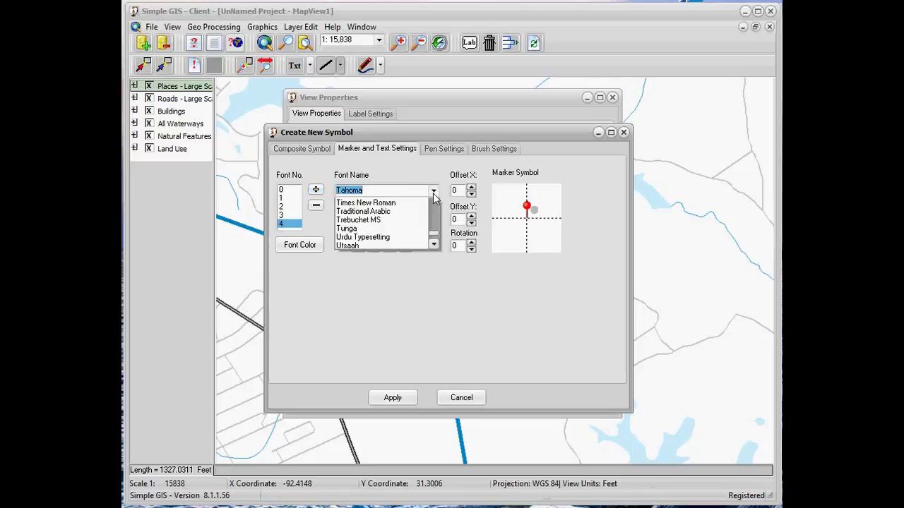
{"action": "type", "text": "ar BERKLEY"}
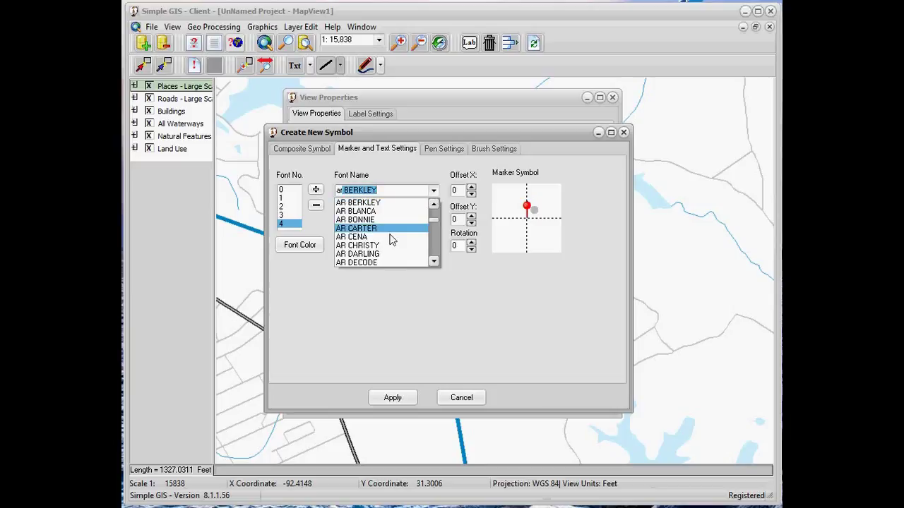
{"action": "scroll", "coordinate": [390, 248], "scroll_direction": "down", "scroll_amount": 2}
{"action": "scroll", "coordinate": [392, 252], "scroll_direction": "down", "scroll_amount": 2}
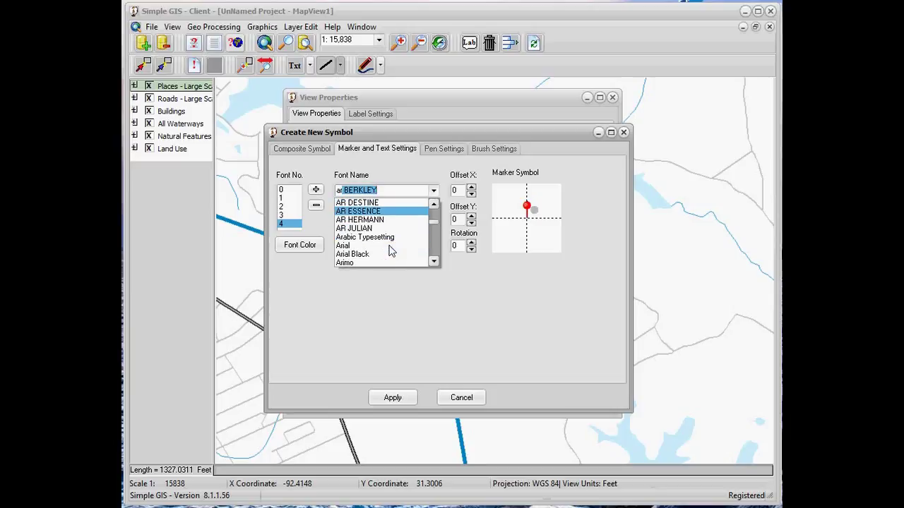
{"action": "left_click", "coordinate": [374, 245]}
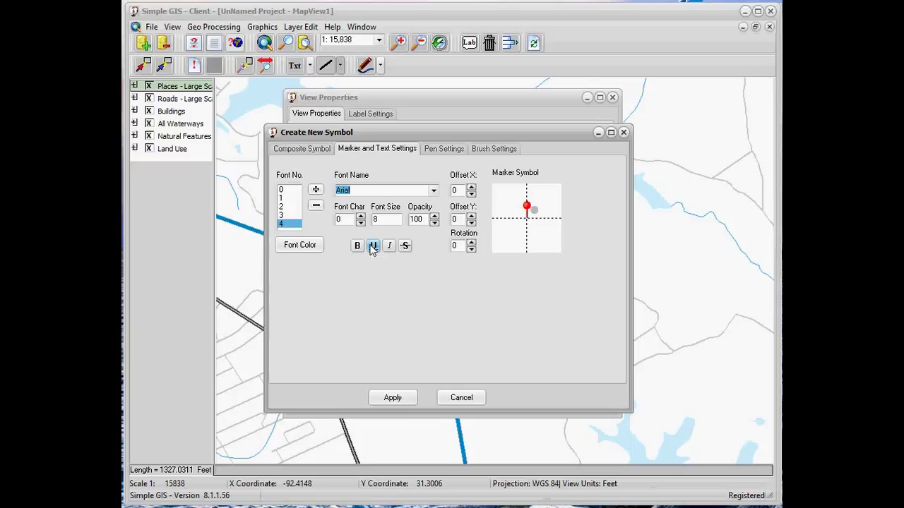
Step: Set font entry 4 to character 5, size 6 and bold
{"action": "left_click", "coordinate": [361, 217]}
{"action": "left_click", "coordinate": [361, 217]}
{"action": "left_click", "coordinate": [361, 217]}
{"action": "left_click", "coordinate": [361, 217]}
{"action": "double_click", "coordinate": [395, 220]}
{"action": "type", "text": "6"}
{"action": "left_click", "coordinate": [356, 247]}
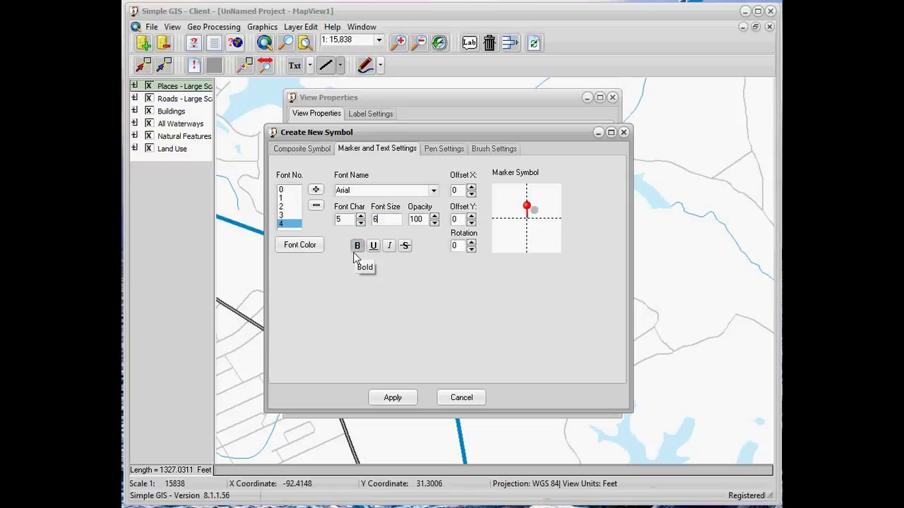
Step: Offset and rotate the stem shadow of font entry 4 to slant toward the gray dot, and set its opacity to 25
{"action": "left_click", "coordinate": [471, 195]}
{"action": "left_click", "coordinate": [471, 194]}
{"action": "left_click", "coordinate": [471, 243]}
{"action": "left_click", "coordinate": [471, 250]}
{"action": "left_click", "coordinate": [471, 250]}
{"action": "double_click", "coordinate": [471, 250]}
{"action": "double_click", "coordinate": [471, 251]}
{"action": "left_click", "coordinate": [471, 251]}
{"action": "left_click", "coordinate": [471, 251]}
{"action": "double_click", "coordinate": [471, 250]}
{"action": "double_click", "coordinate": [471, 251]}
{"action": "double_click", "coordinate": [471, 250]}
{"action": "double_click", "coordinate": [471, 250]}
{"action": "double_click", "coordinate": [471, 250]}
{"action": "double_click", "coordinate": [471, 250]}
{"action": "double_click", "coordinate": [471, 251]}
{"action": "double_click", "coordinate": [471, 251]}
{"action": "left_click", "coordinate": [471, 251]}
{"action": "left_click", "coordinate": [471, 251]}
{"action": "left_click", "coordinate": [471, 251]}
{"action": "double_click", "coordinate": [421, 219]}
{"action": "type", "text": "25"}
Step: Add font entry 5 to the marker and set it to Geo Symbols, character 33, size 2
{"action": "left_click", "coordinate": [315, 191]}
{"action": "left_click", "coordinate": [282, 223]}
{"action": "left_click", "coordinate": [434, 192]}
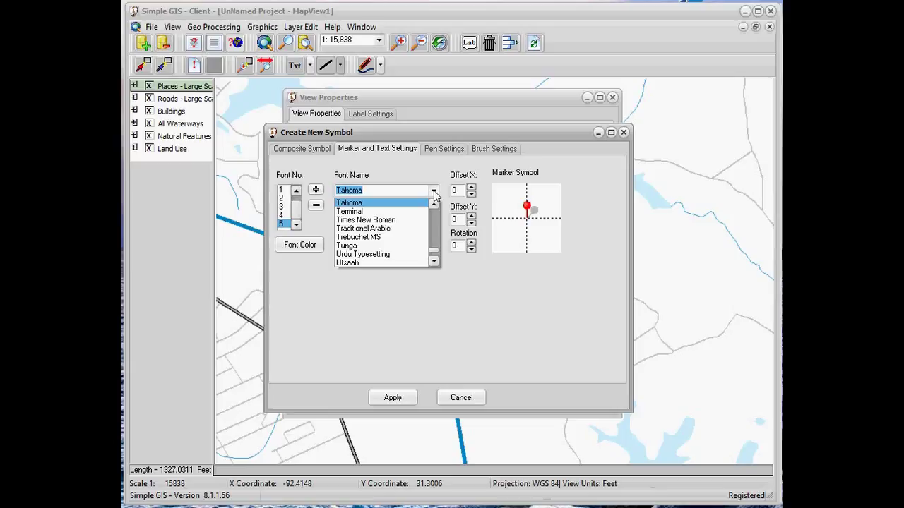
{"action": "scroll", "coordinate": [382, 226], "scroll_direction": "up", "scroll_amount": 10}
{"action": "left_click", "coordinate": [359, 220]}
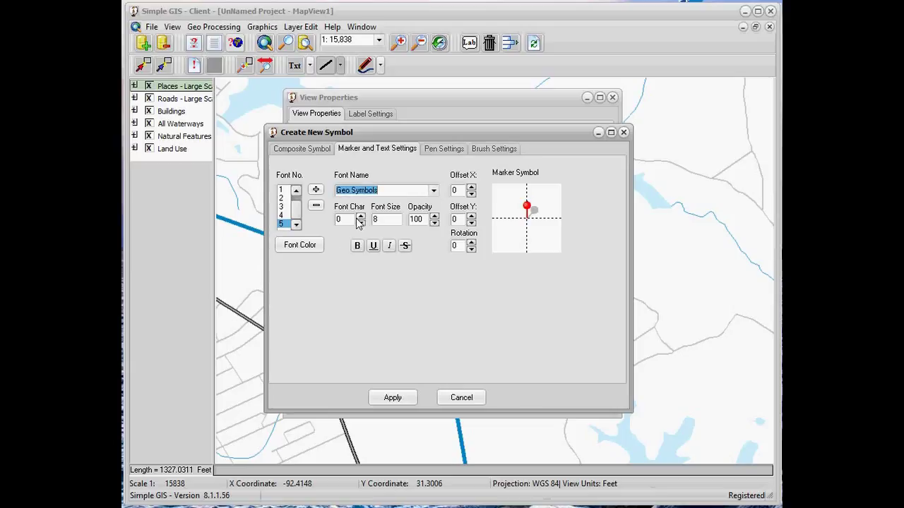
{"action": "double_click", "coordinate": [349, 220]}
{"action": "type", "text": "33"}
{"action": "double_click", "coordinate": [391, 220]}
{"action": "type", "text": "2"}
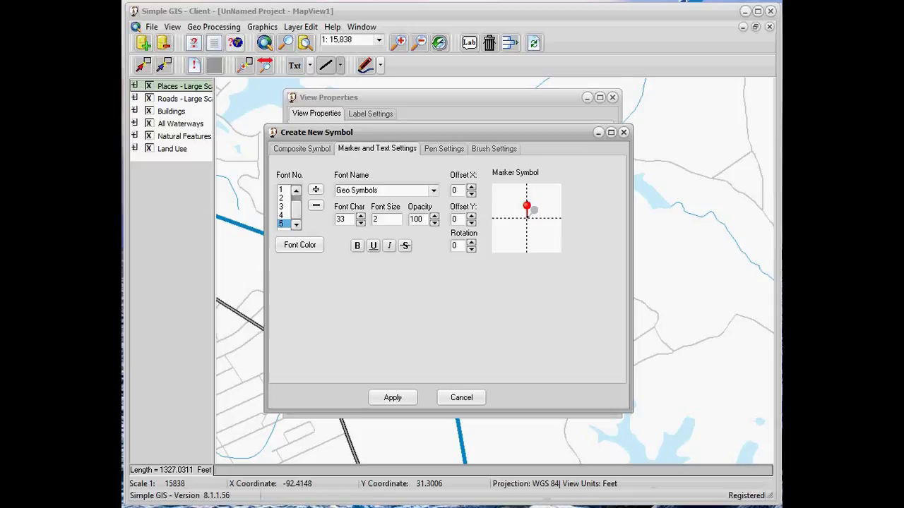
Step: Offset the small dot of font entry 5 by -4 in X and -21 in Y
{"action": "left_click", "coordinate": [472, 194]}
{"action": "left_click", "coordinate": [472, 194]}
{"action": "left_click", "coordinate": [472, 195]}
{"action": "left_click", "coordinate": [472, 195]}
{"action": "left_click", "coordinate": [472, 223]}
{"action": "left_click", "coordinate": [472, 223]}
{"action": "left_click", "coordinate": [472, 224]}
{"action": "left_click", "coordinate": [472, 223]}
{"action": "left_click", "coordinate": [472, 223]}
{"action": "left_click", "coordinate": [471, 223]}
{"action": "left_click", "coordinate": [472, 224]}
Step: Color the dot of font entry 5 white and reduce its opacity to make a highlight on the pin head
{"action": "left_click", "coordinate": [321, 247]}
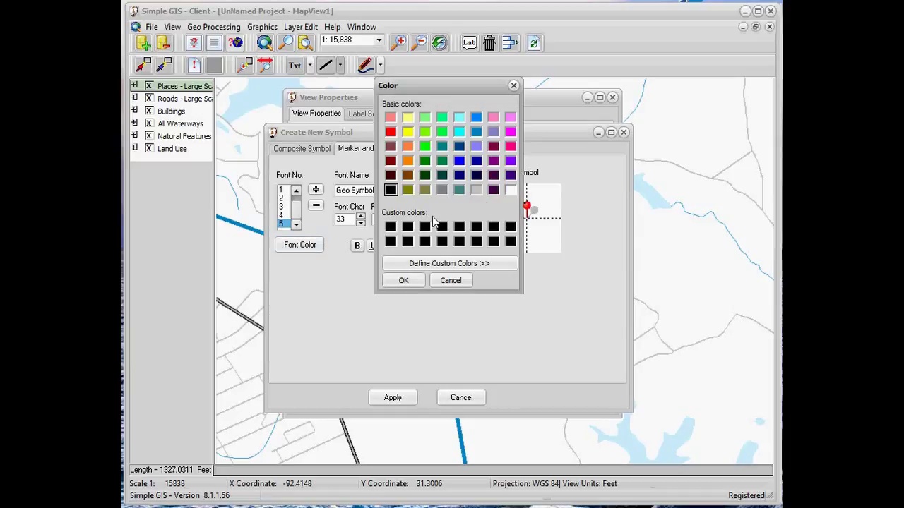
{"action": "left_click", "coordinate": [510, 190]}
{"action": "left_click", "coordinate": [407, 278]}
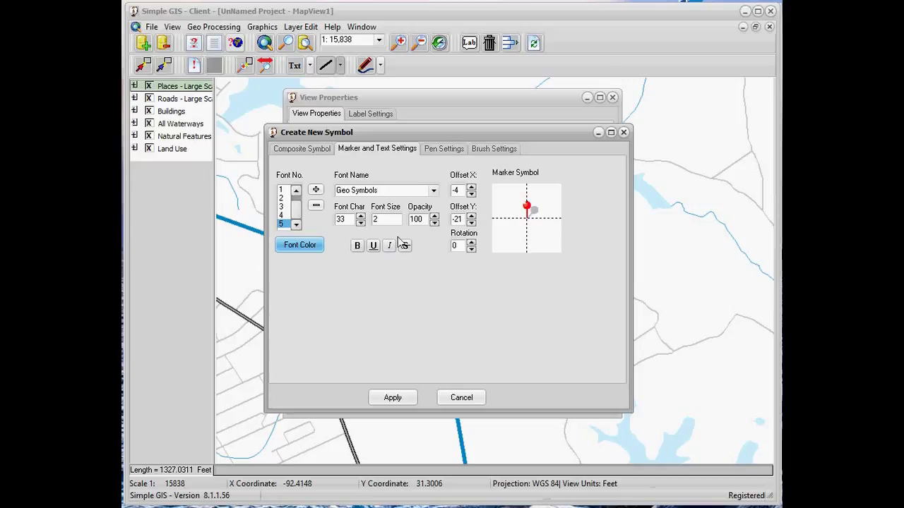
{"action": "left_click", "coordinate": [435, 224]}
{"action": "left_click_drag", "start_coordinate": [434, 223], "coordinate": [434, 224]}
{"action": "left_click", "coordinate": [435, 223]}
{"action": "left_click_drag", "start_coordinate": [434, 223], "coordinate": [435, 223]}
Step: Apply the finished pushpin as the default point symbol and save the view properties
{"action": "left_click", "coordinate": [393, 398]}
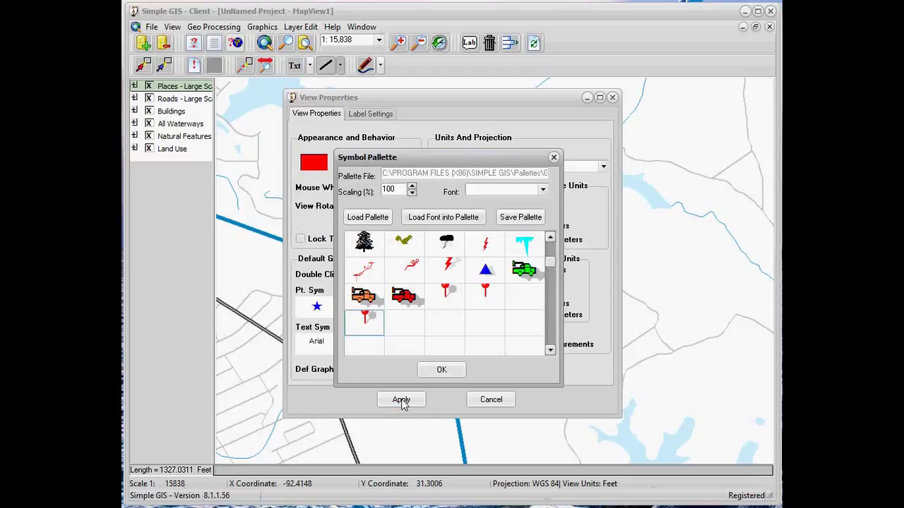
{"action": "left_click", "coordinate": [438, 371]}
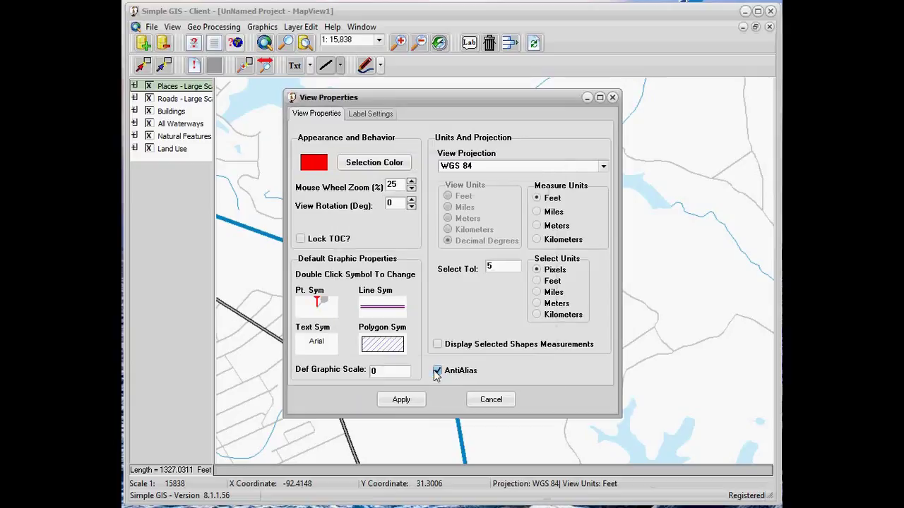
{"action": "left_click", "coordinate": [416, 404]}
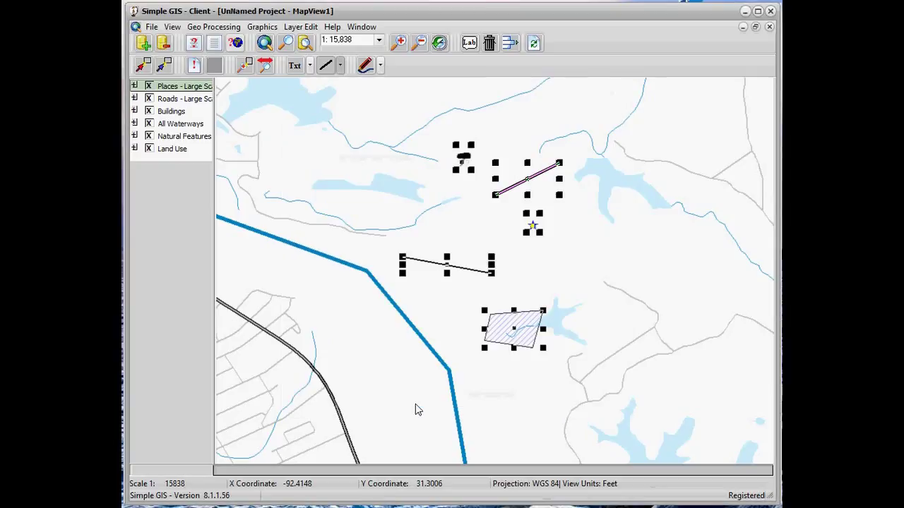
Step: Place four pushpin point graphics on the map west of the existing graphics, then leave the point drawing tool
{"action": "left_click", "coordinate": [340, 65]}
{"action": "left_click", "coordinate": [346, 88]}
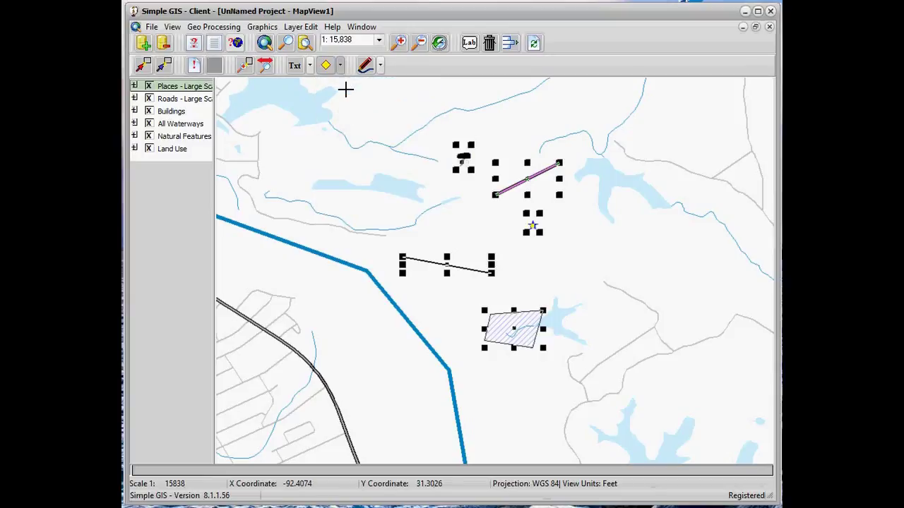
{"action": "left_click", "coordinate": [306, 174]}
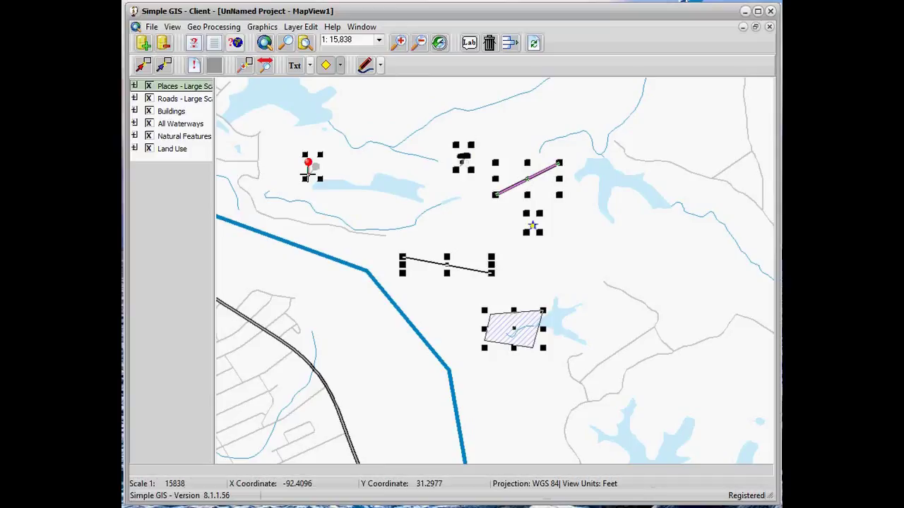
{"action": "left_click", "coordinate": [430, 222]}
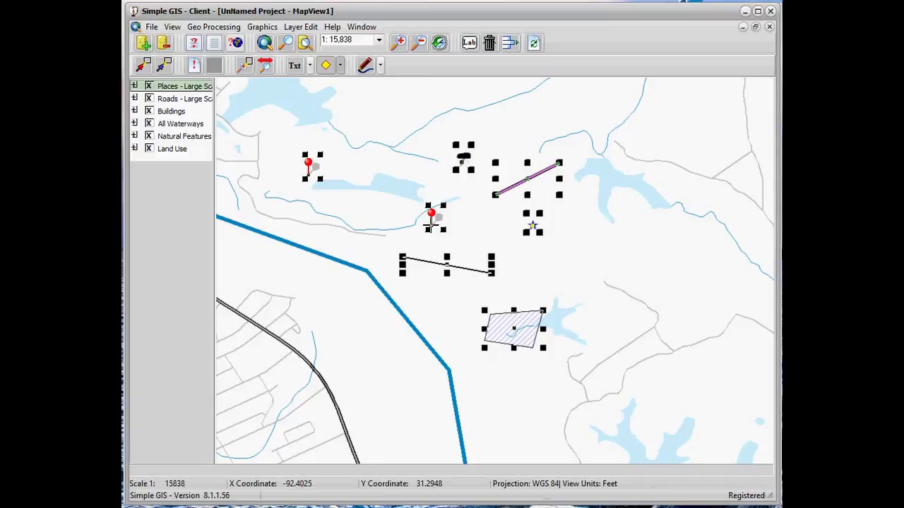
{"action": "left_click", "coordinate": [375, 295]}
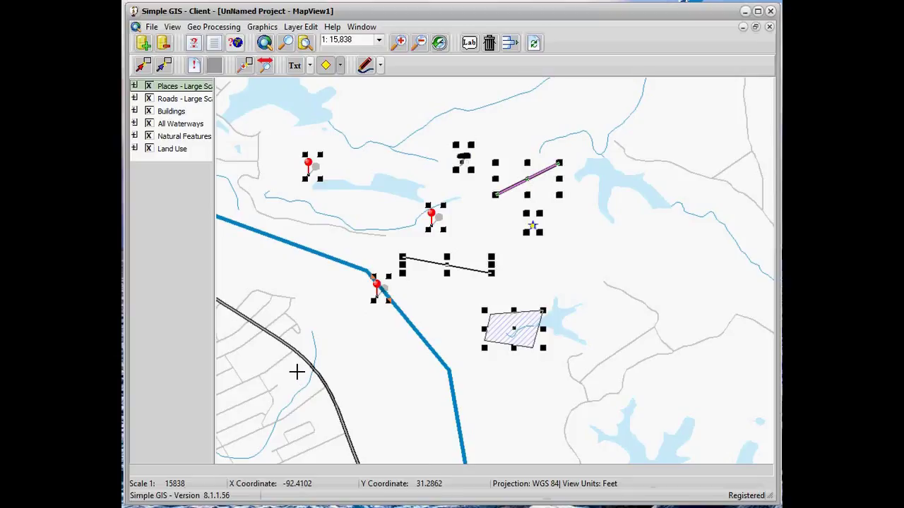
{"action": "left_click", "coordinate": [281, 350]}
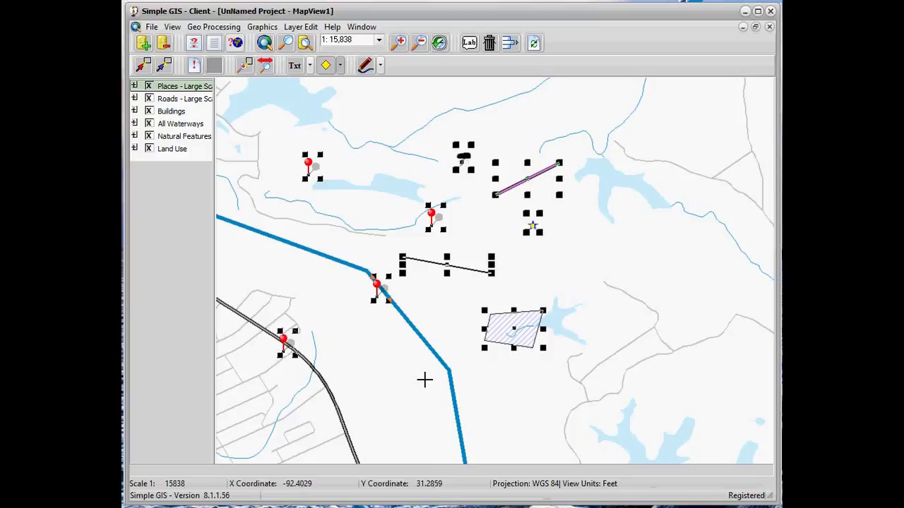
{"action": "left_click", "coordinate": [244, 65]}
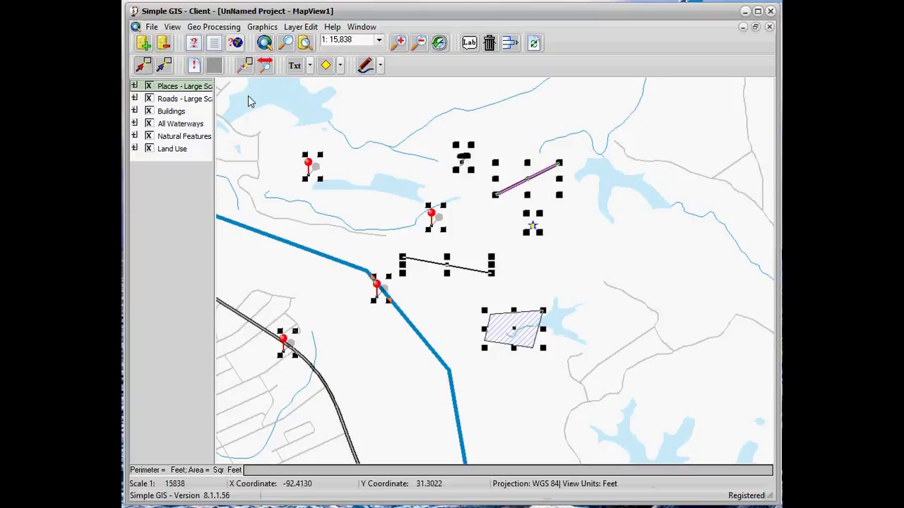
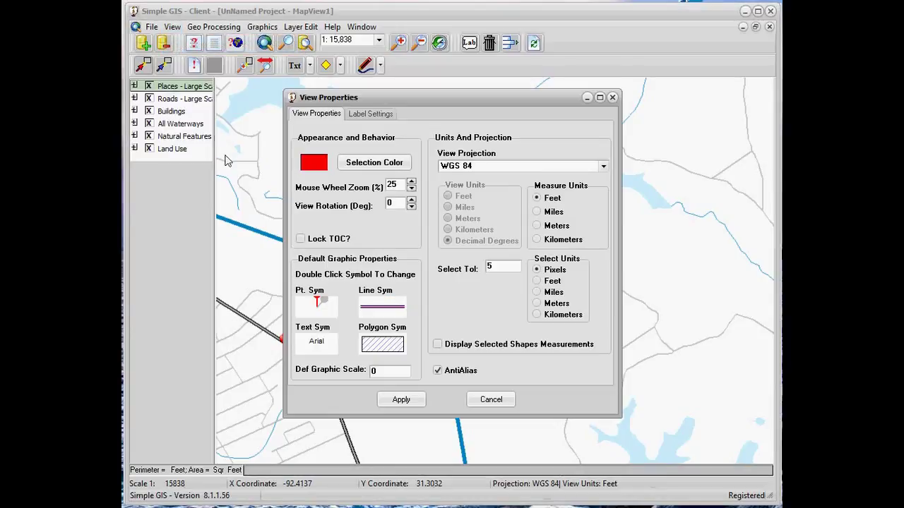
Step: Start a new default polygon symbol and set its marker font to Geo Symbols with character 34
{"action": "double_click", "coordinate": [371, 347]}
{"action": "double_click", "coordinate": [365, 240]}
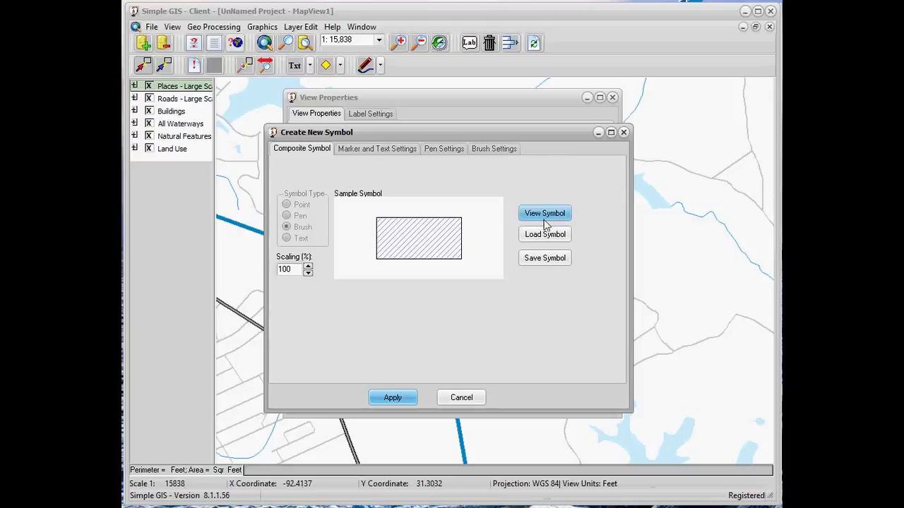
{"action": "left_click", "coordinate": [392, 149]}
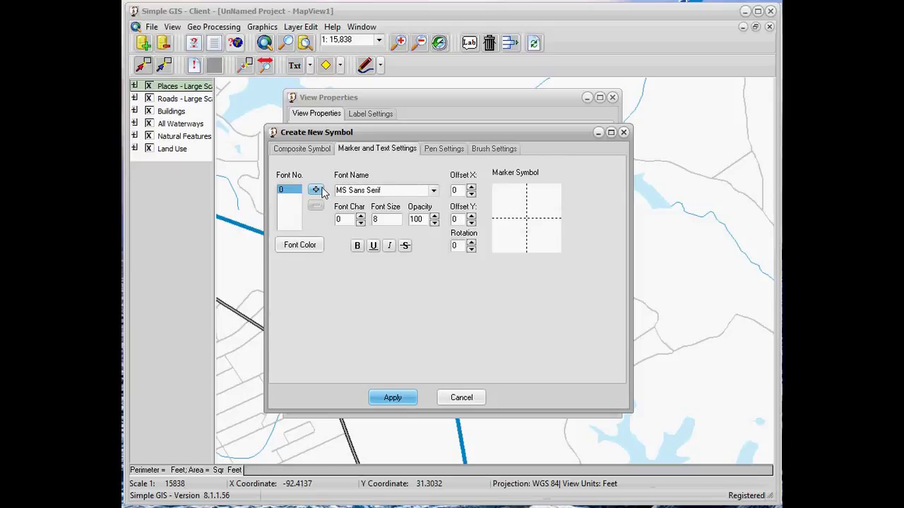
{"action": "left_click", "coordinate": [434, 190]}
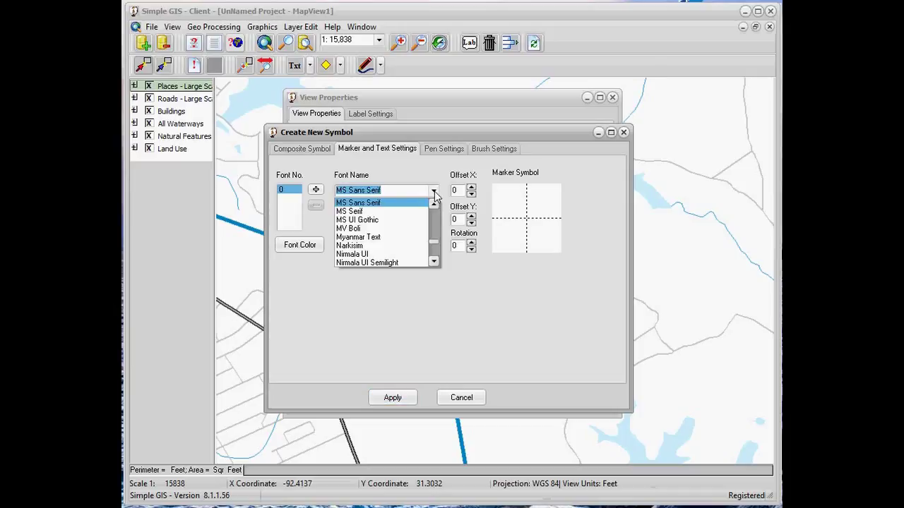
{"action": "type", "text": "gentium Basic"}
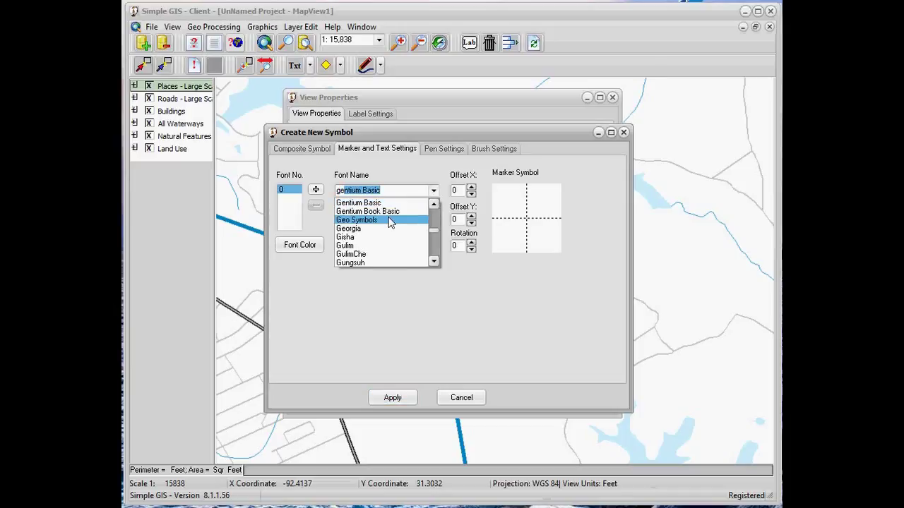
{"action": "left_click", "coordinate": [390, 220]}
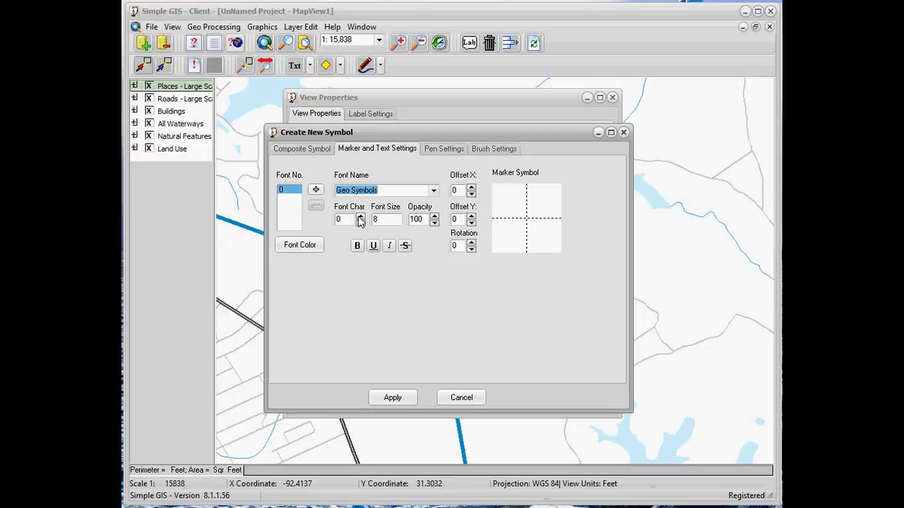
{"action": "left_click", "coordinate": [354, 218]}
{"action": "type", "text": "34"}
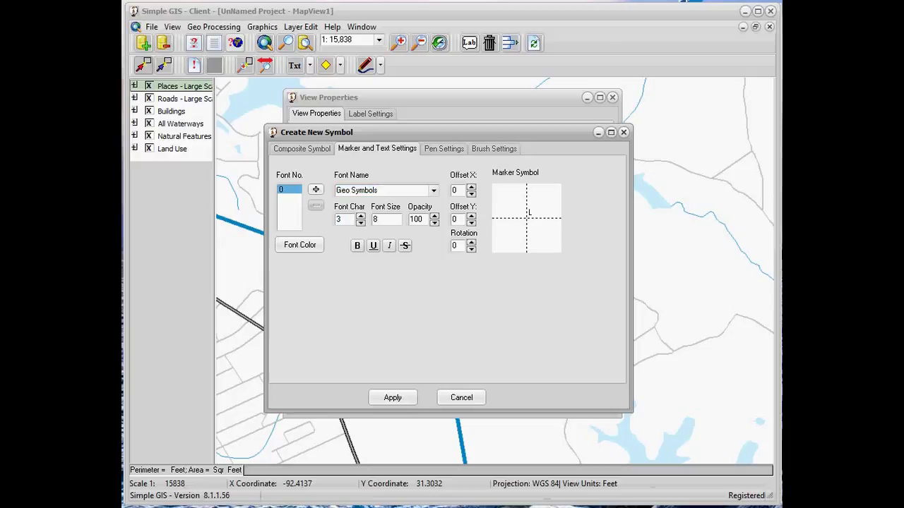
Step: Offset the triangle marker by -7 in X and 2 in Y
{"action": "left_click", "coordinate": [471, 195]}
{"action": "left_click", "coordinate": [471, 217]}
{"action": "left_click", "coordinate": [471, 216]}
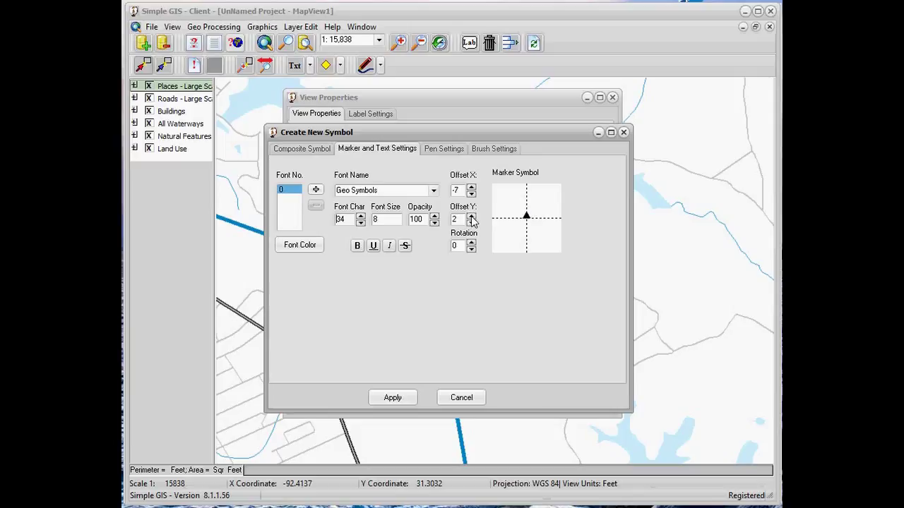
Step: Add a marker stylus length of 15 to pen 0 and repeat the triangle marker as a pattern along the line
{"action": "left_click", "coordinate": [443, 150]}
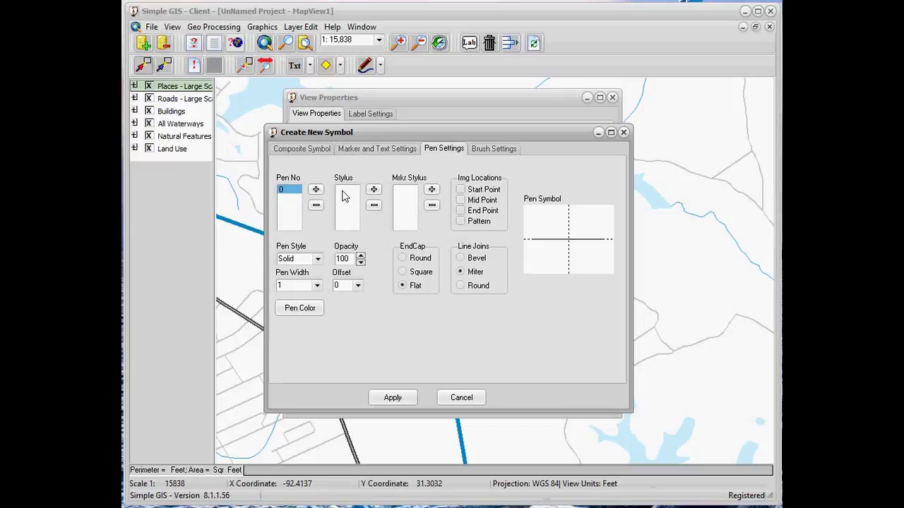
{"action": "left_click", "coordinate": [432, 191]}
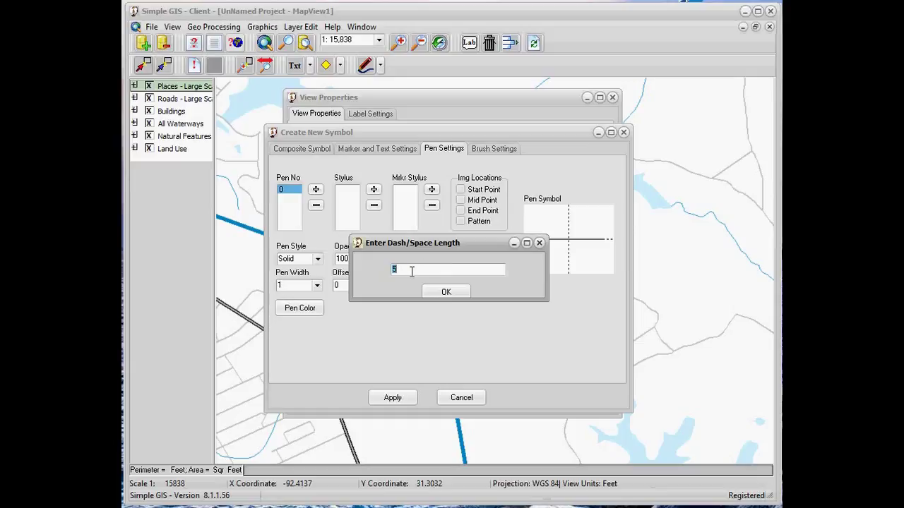
{"action": "type", "text": "1"}
{"action": "left_click", "coordinate": [433, 292]}
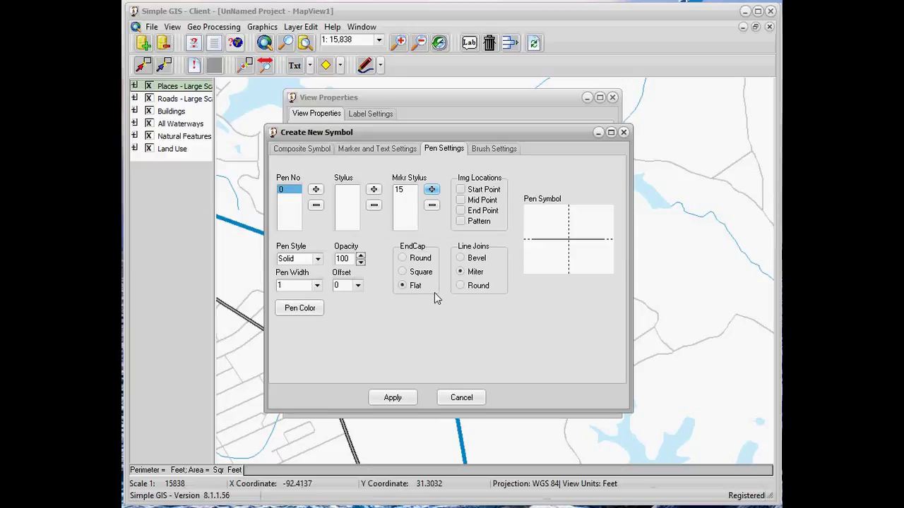
{"action": "left_click", "coordinate": [461, 221]}
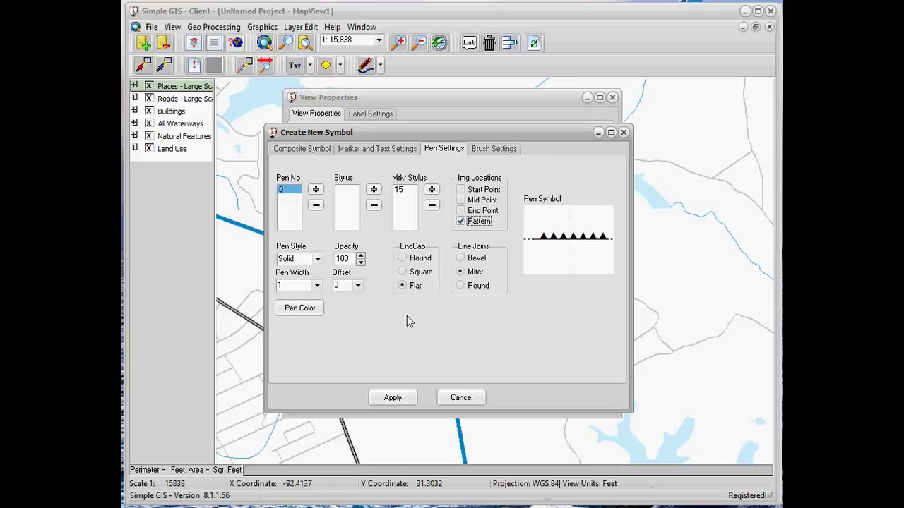
Step: Set the color of pen 0 to dark green
{"action": "left_click", "coordinate": [302, 310]}
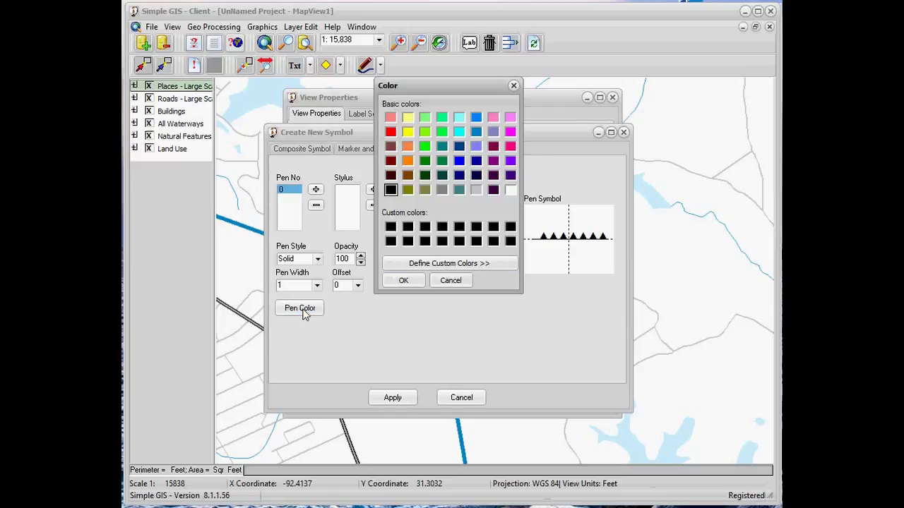
{"action": "left_click", "coordinate": [424, 161]}
{"action": "left_click", "coordinate": [414, 282]}
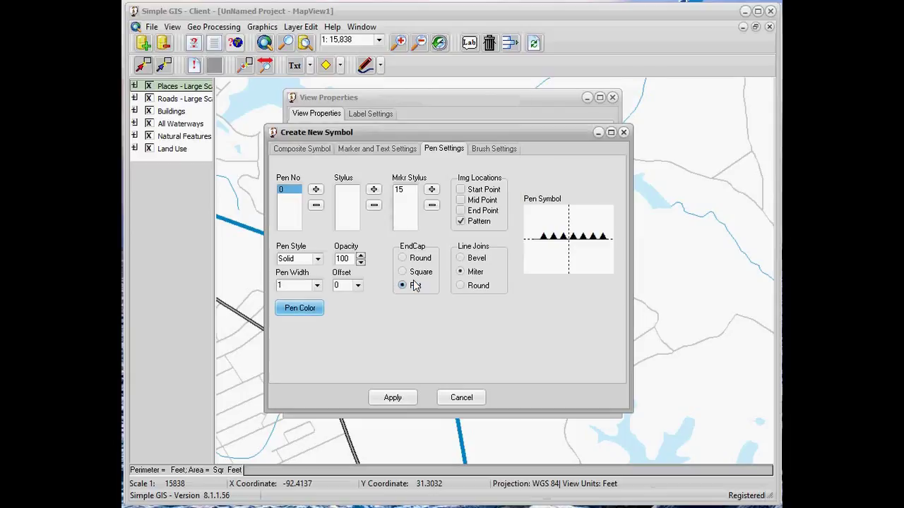
Step: Set the width of pen 0 to 2.25 and preview the composite polygon symbol with its brush fill
{"action": "left_click", "coordinate": [317, 285]}
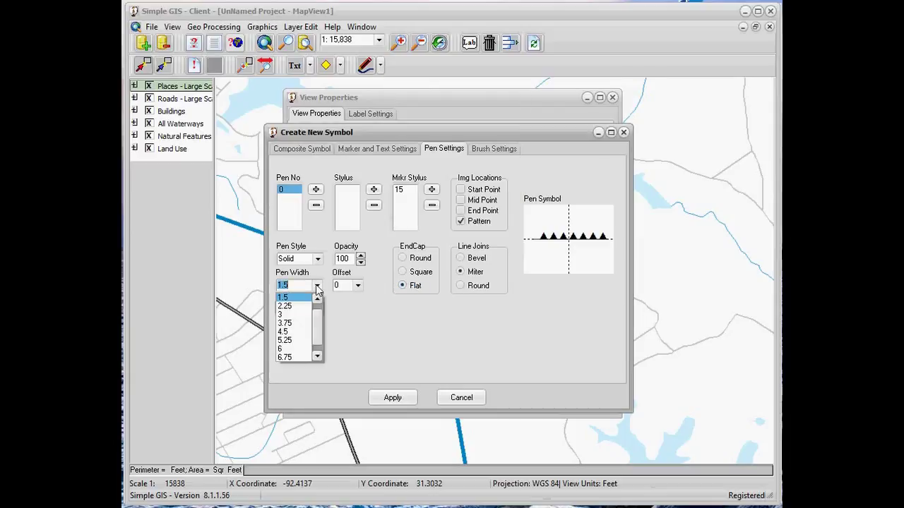
{"action": "left_click", "coordinate": [298, 308]}
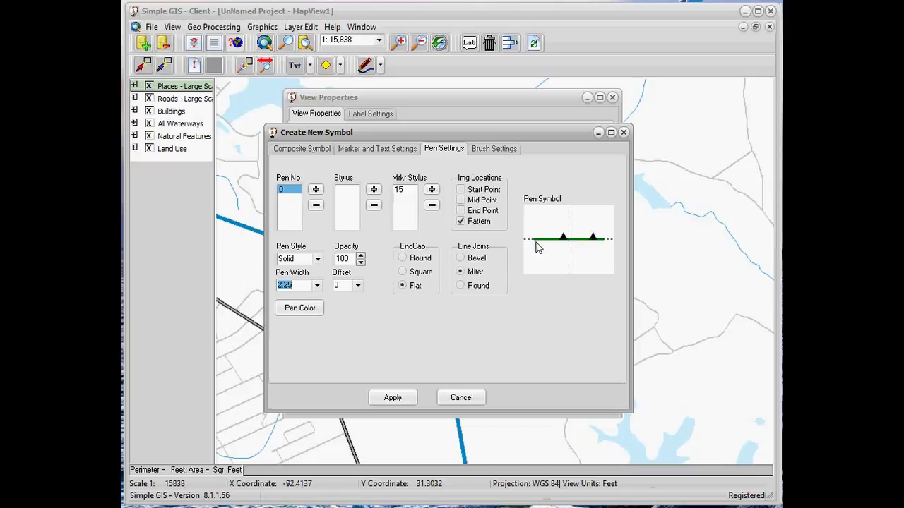
{"action": "left_click", "coordinate": [501, 151]}
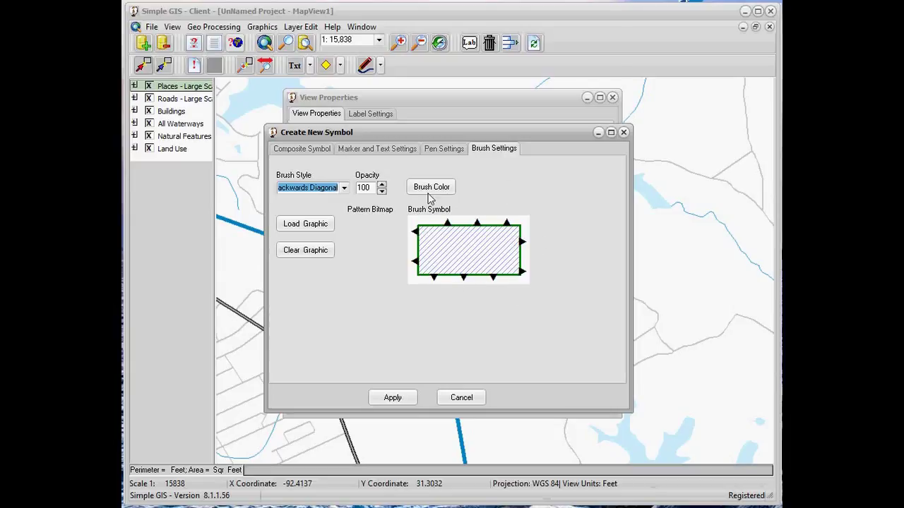
{"action": "left_click", "coordinate": [320, 151]}
{"action": "left_click", "coordinate": [529, 215]}
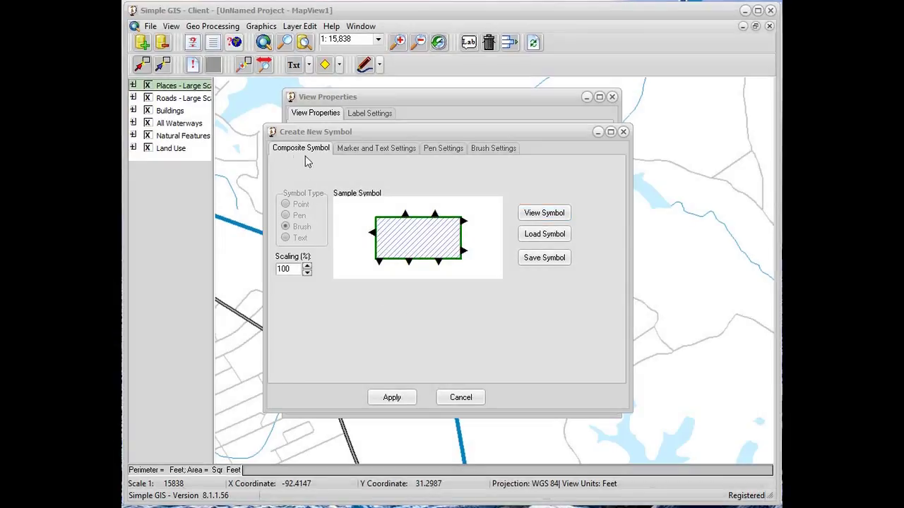
Step: Save the symbol to C:\Temp\test.sym and assign it as the default polygon symbol
{"action": "left_click", "coordinate": [549, 258]}
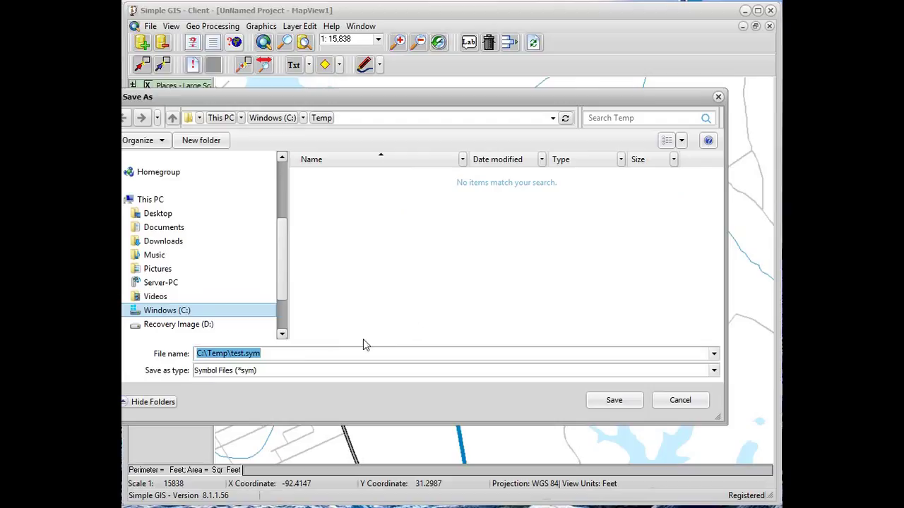
{"action": "left_click", "coordinate": [262, 356]}
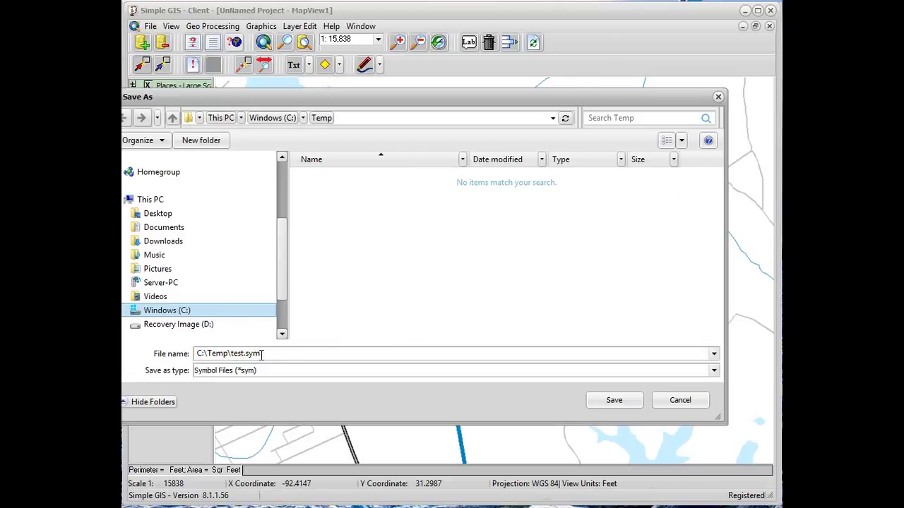
{"action": "left_click", "coordinate": [606, 400]}
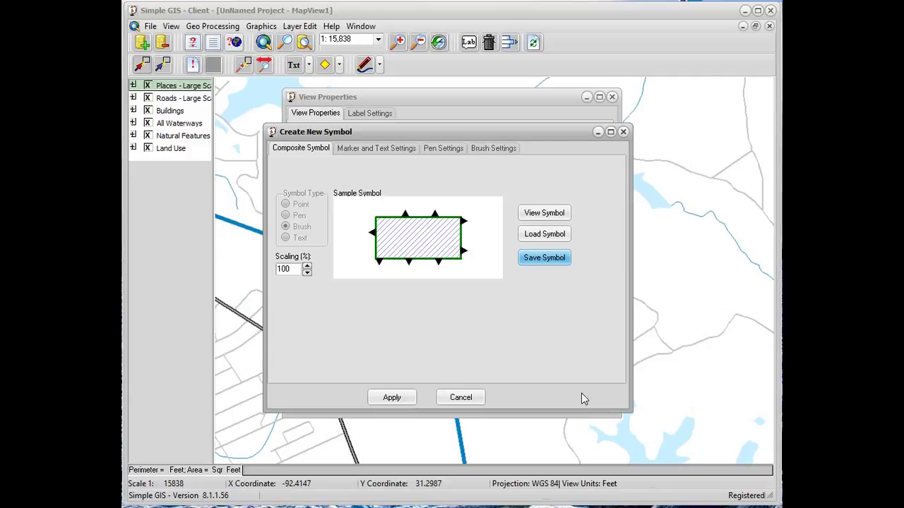
{"action": "left_click", "coordinate": [391, 397]}
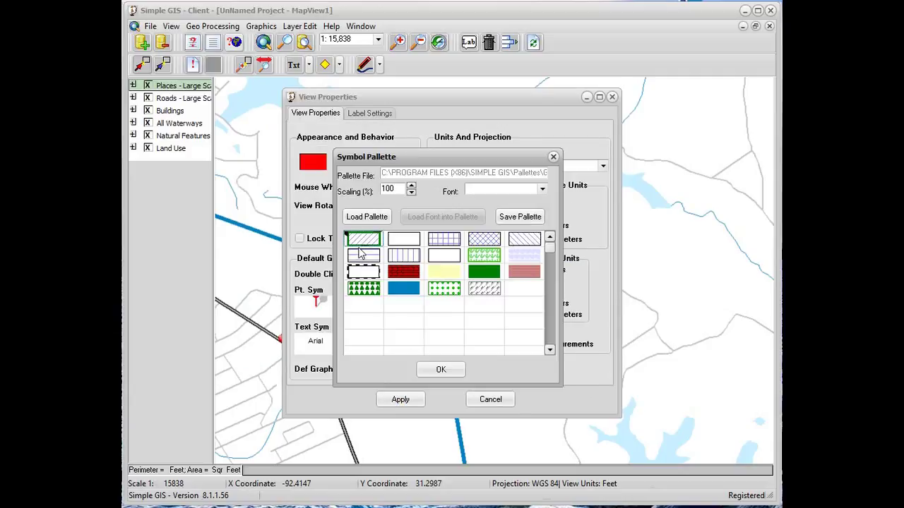
{"action": "left_click", "coordinate": [435, 372]}
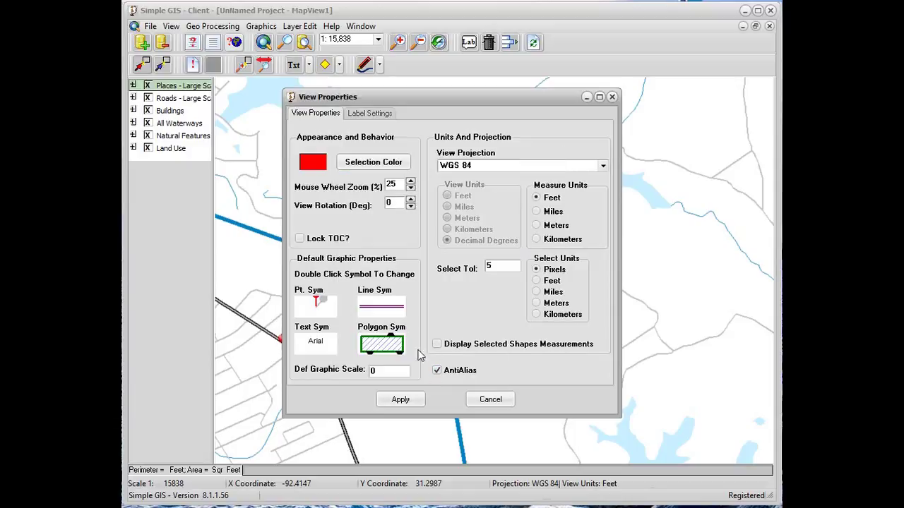
Step: Load test.sym into an empty cell of the polygon symbol palette and apply it as the view's default polygon symbol
{"action": "double_click", "coordinate": [374, 351]}
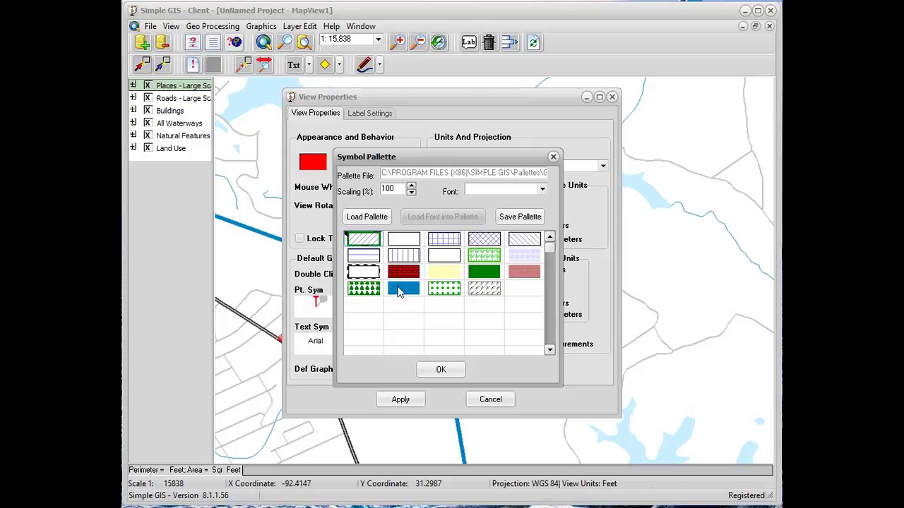
{"action": "left_click", "coordinate": [363, 310]}
{"action": "double_click", "coordinate": [364, 308]}
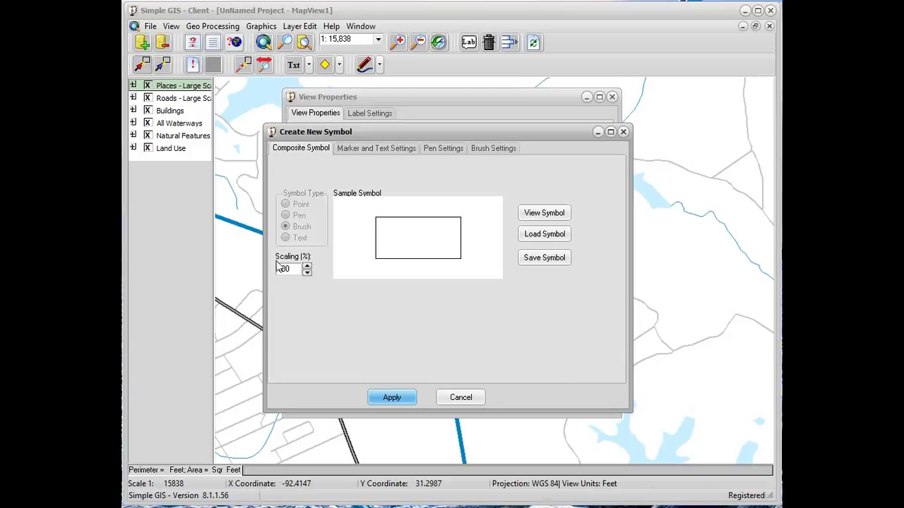
{"action": "left_click", "coordinate": [544, 234]}
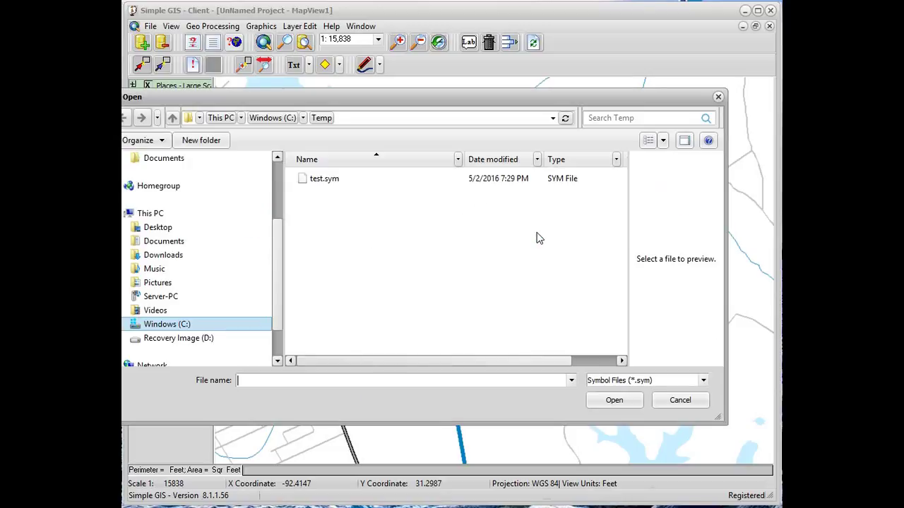
{"action": "double_click", "coordinate": [326, 185]}
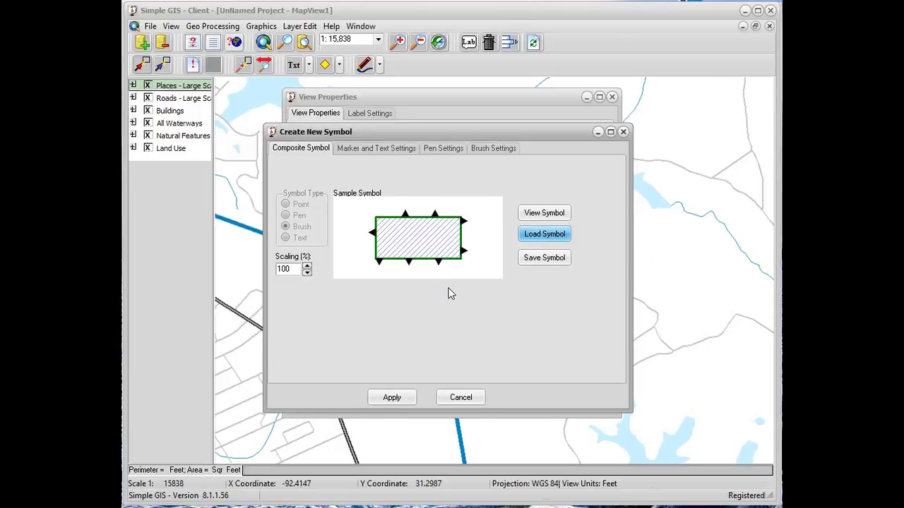
{"action": "left_click", "coordinate": [394, 398]}
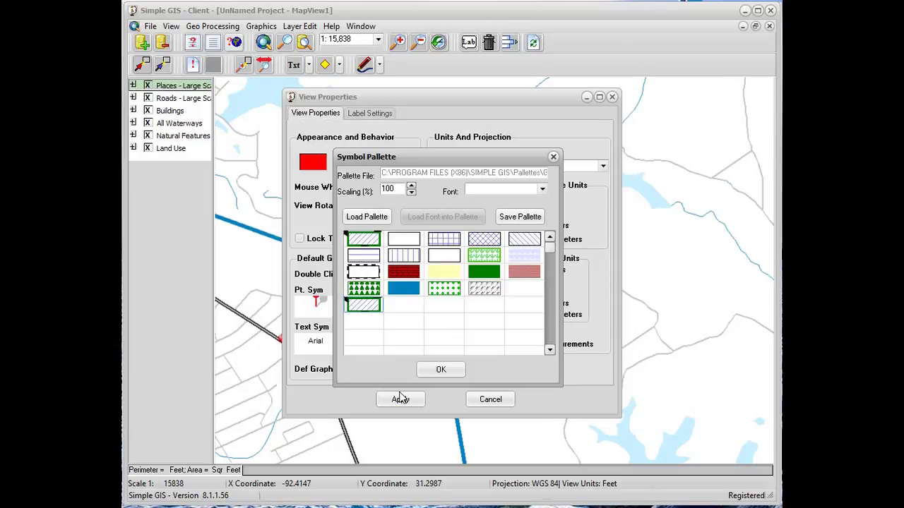
{"action": "left_click", "coordinate": [437, 372]}
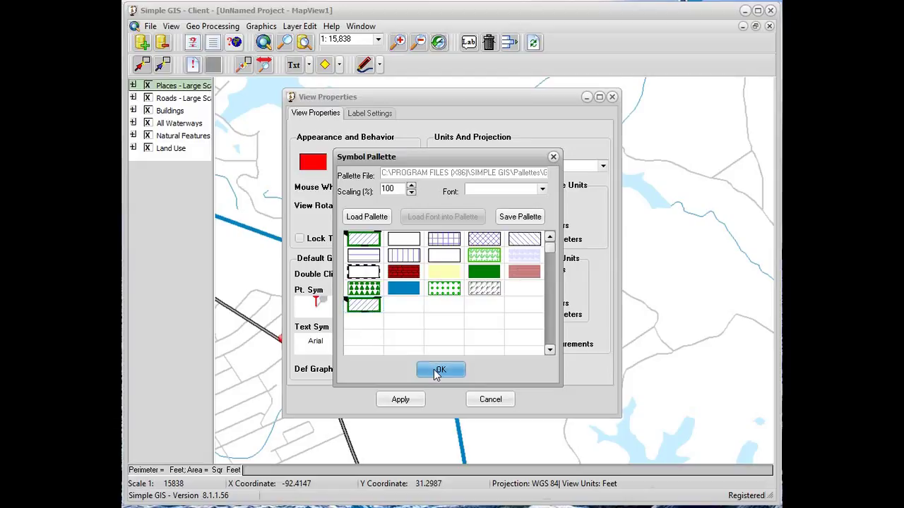
{"action": "left_click", "coordinate": [400, 399]}
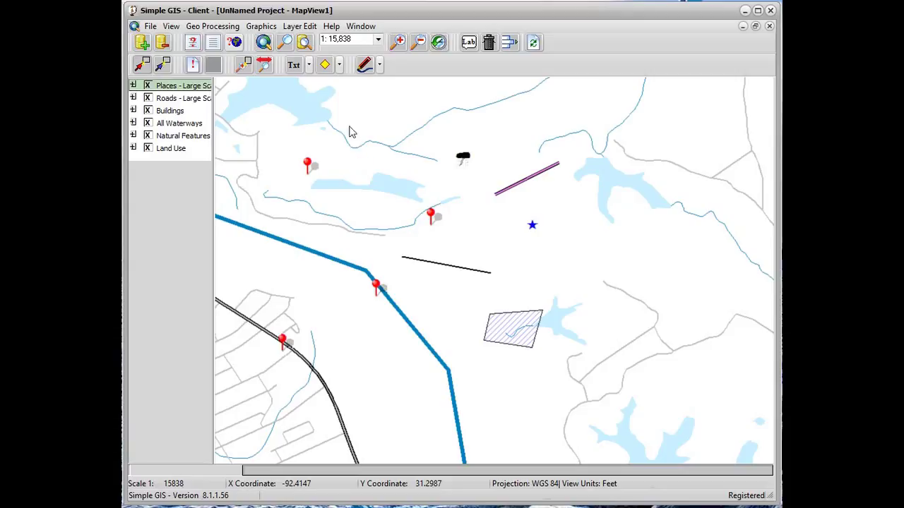
Step: Draw a four-sided polygon with a perimeter of about 5043 feet below the existing hatched polygon and deselect it
{"action": "left_click", "coordinate": [339, 64]}
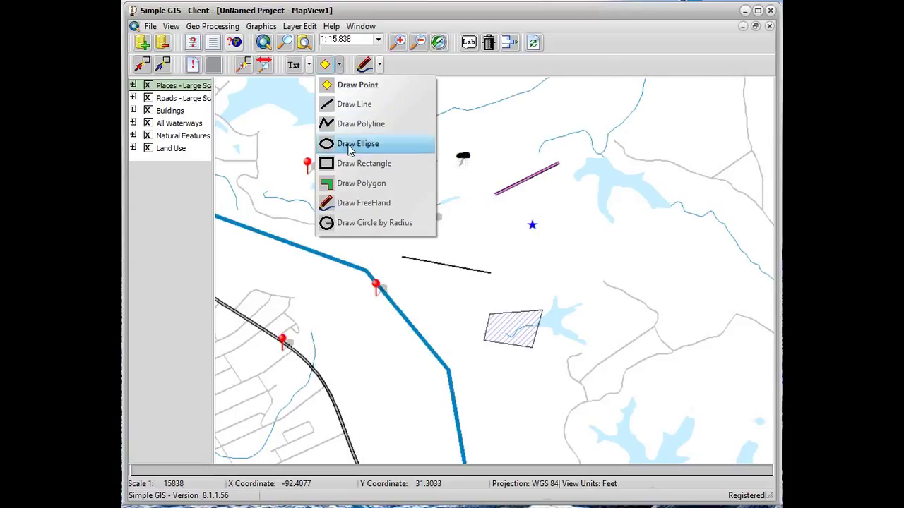
{"action": "left_click", "coordinate": [360, 183]}
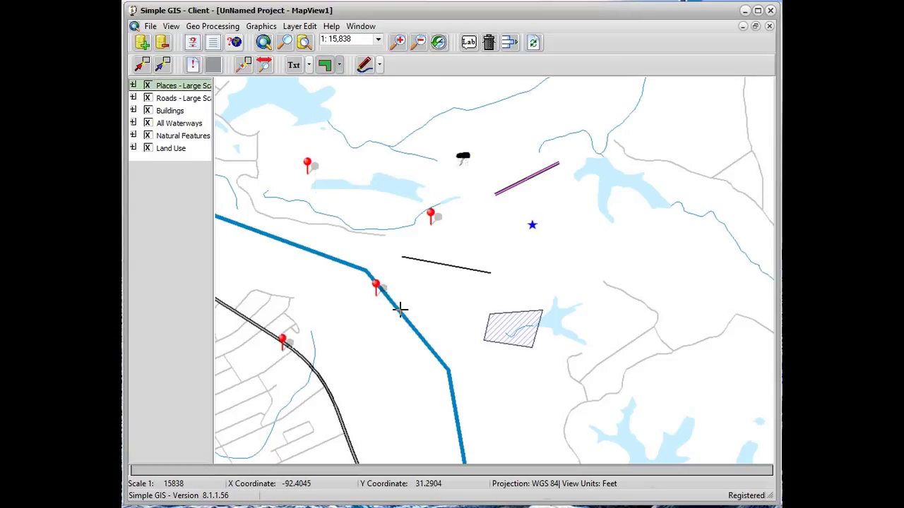
{"action": "left_click", "coordinate": [476, 419]}
{"action": "left_click", "coordinate": [545, 380]}
{"action": "left_click", "coordinate": [592, 412]}
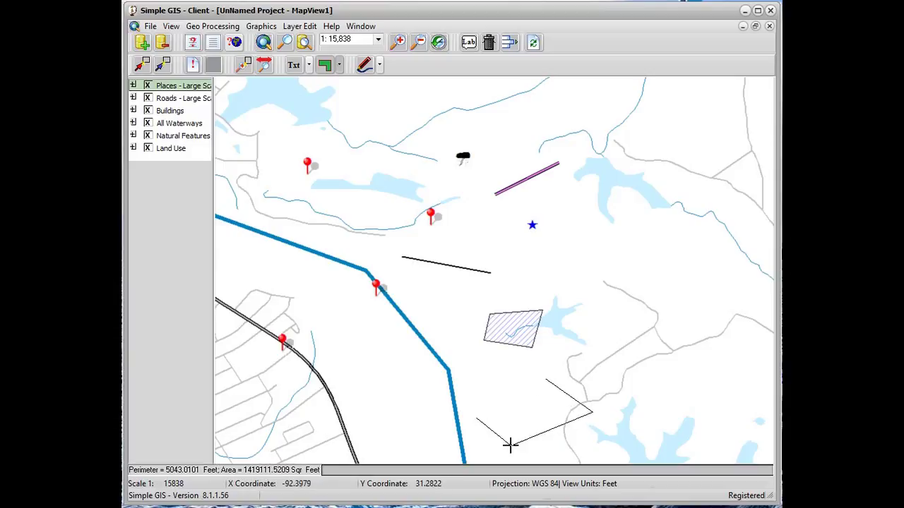
{"action": "double_click", "coordinate": [510, 443]}
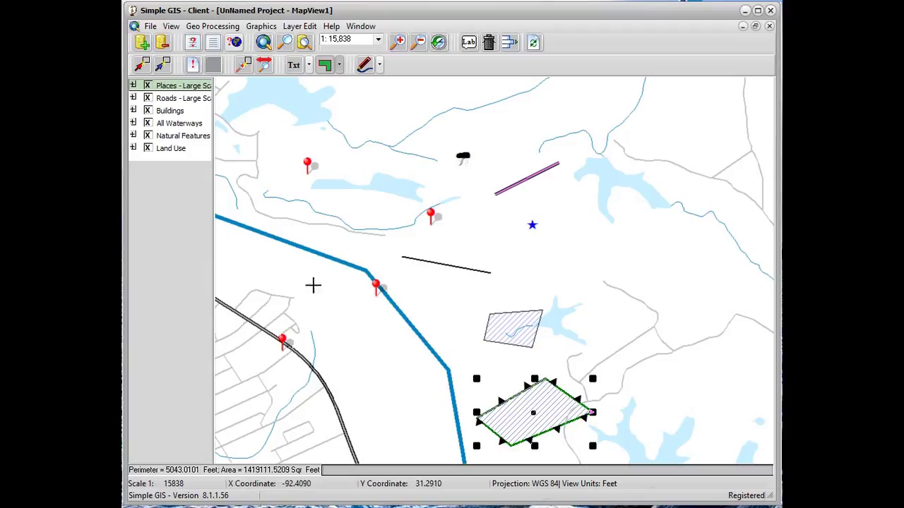
{"action": "left_click", "coordinate": [226, 123]}
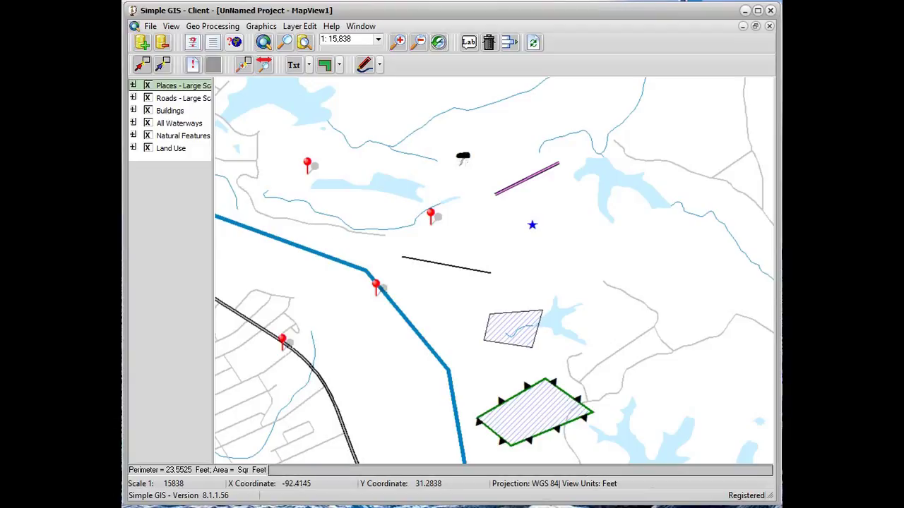
Step: Start a new default line symbol in an empty palette cell and set the width of pen 0 to 4.5
{"action": "left_click", "coordinate": [175, 31]}
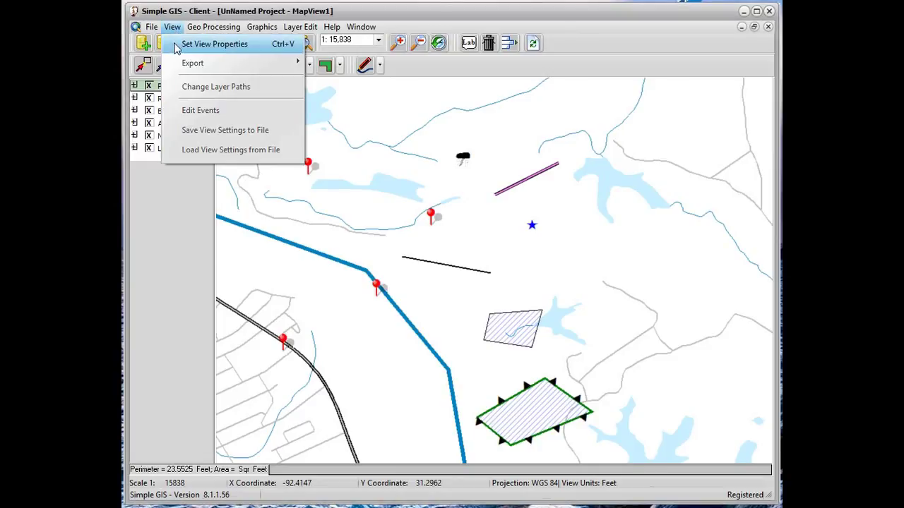
{"action": "left_click", "coordinate": [178, 45]}
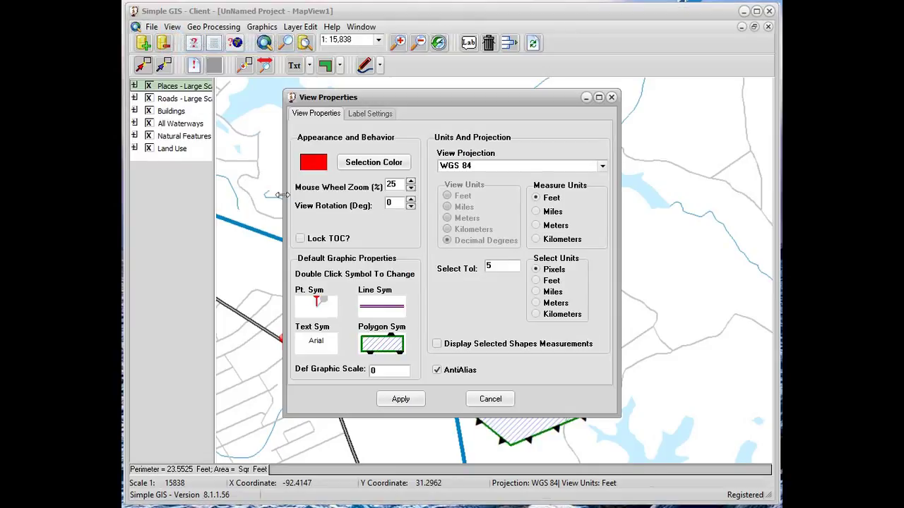
{"action": "double_click", "coordinate": [370, 310]}
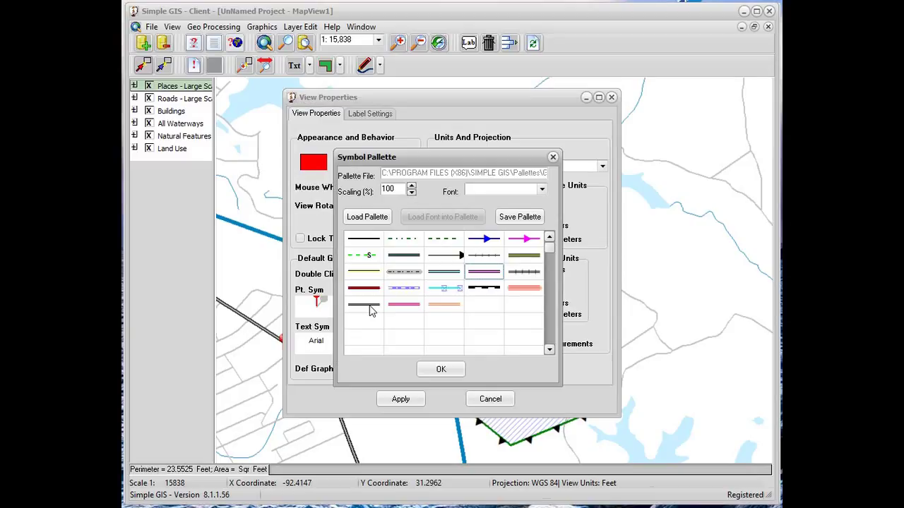
{"action": "double_click", "coordinate": [486, 312]}
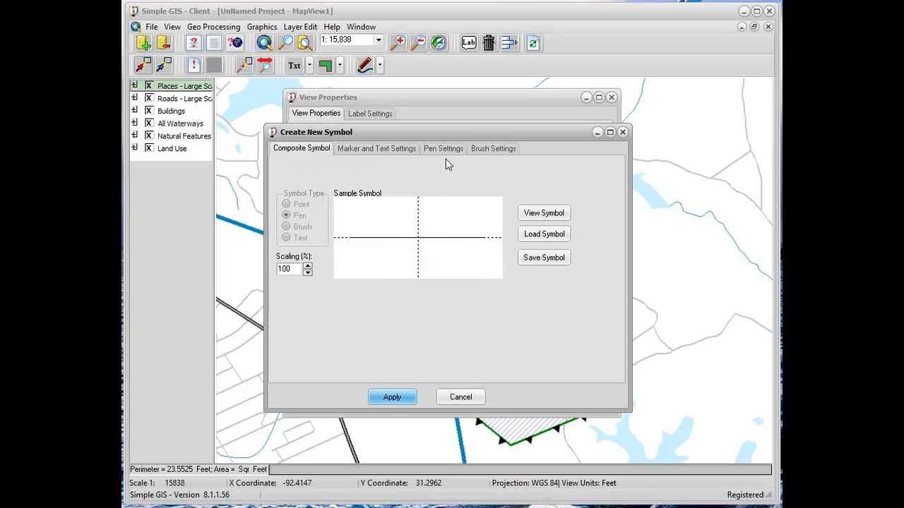
{"action": "left_click", "coordinate": [445, 151]}
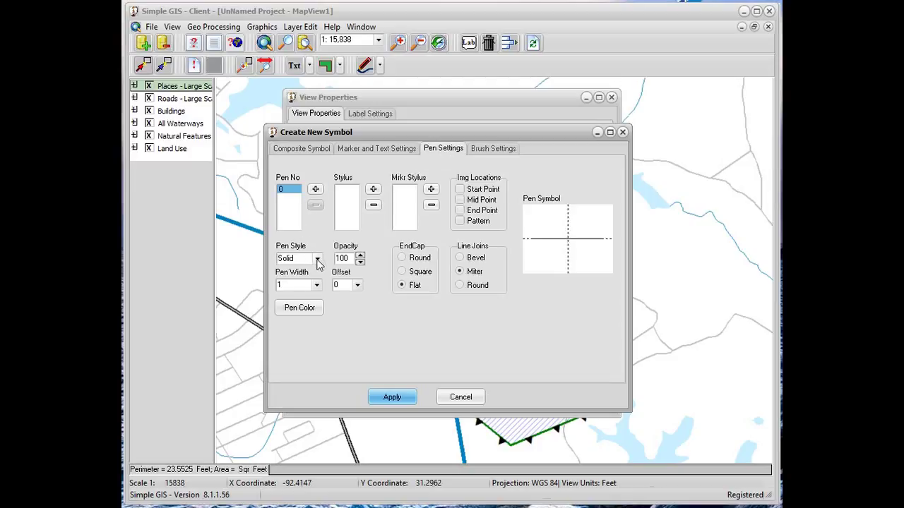
{"action": "left_click", "coordinate": [317, 285]}
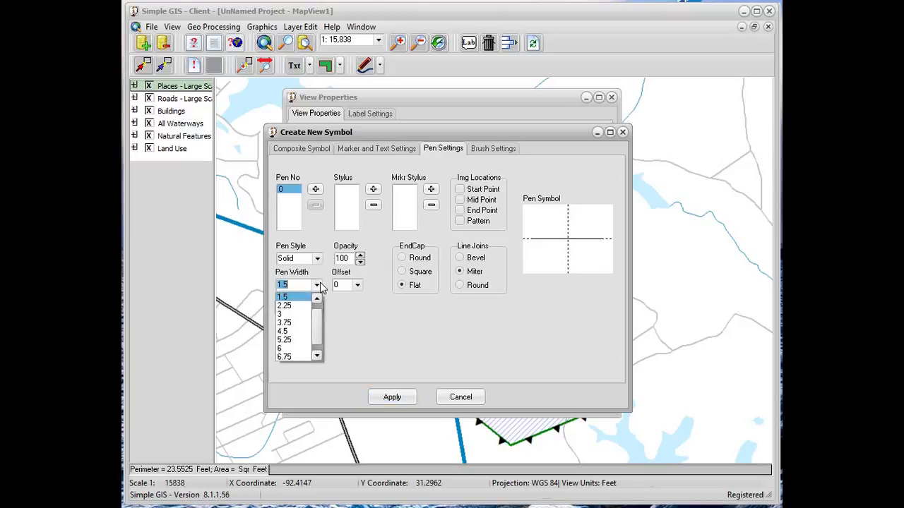
{"action": "left_click", "coordinate": [293, 332]}
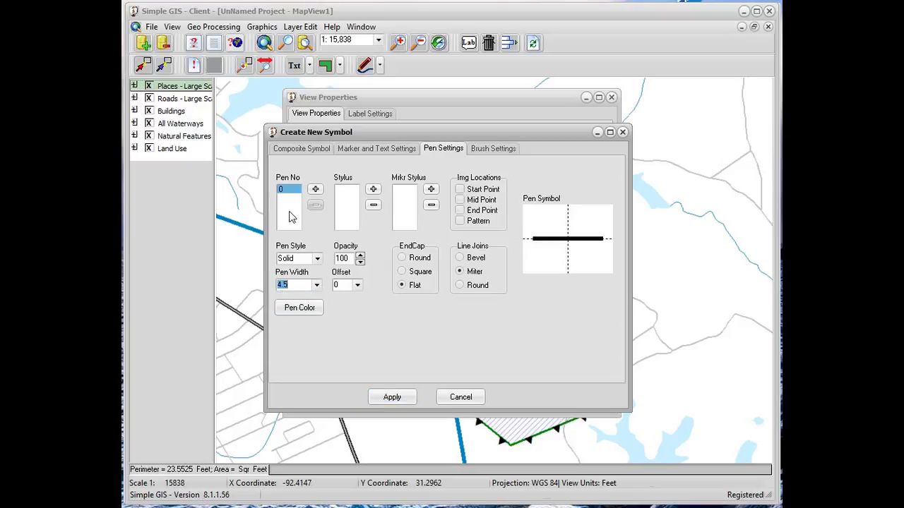
Step: Add pen 1 to the line symbol and set its color to orange
{"action": "left_click", "coordinate": [316, 190]}
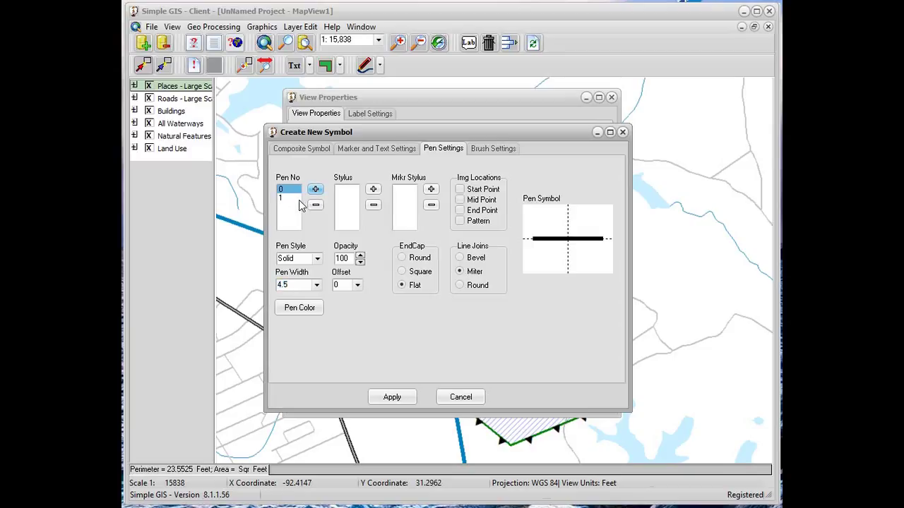
{"action": "left_click", "coordinate": [295, 310]}
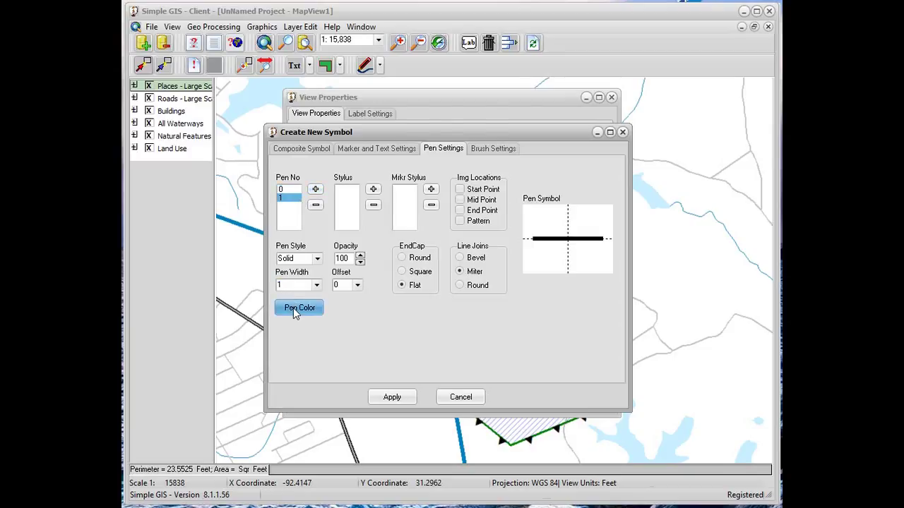
{"action": "left_click", "coordinate": [407, 161]}
{"action": "left_click", "coordinate": [397, 280]}
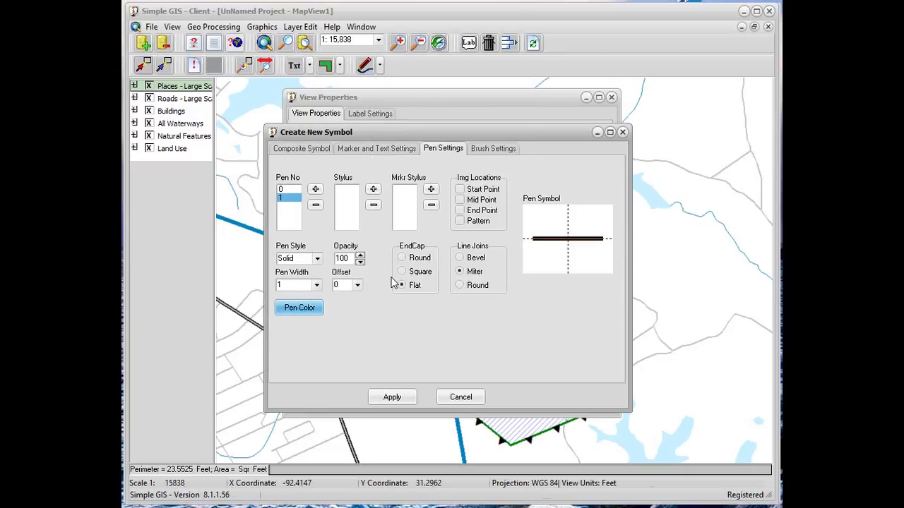
Step: Set the width of pen 1 to 3
{"action": "left_click", "coordinate": [318, 260]}
{"action": "left_click", "coordinate": [319, 260]}
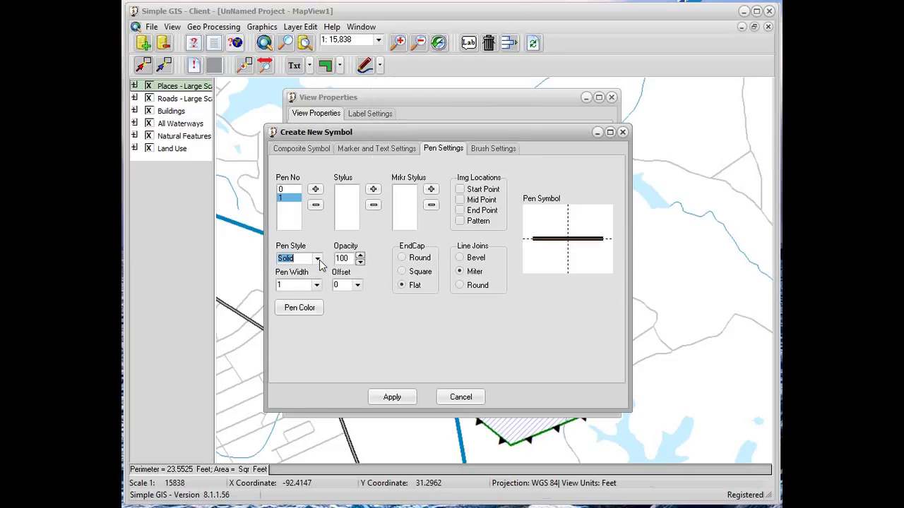
{"action": "left_click", "coordinate": [315, 284]}
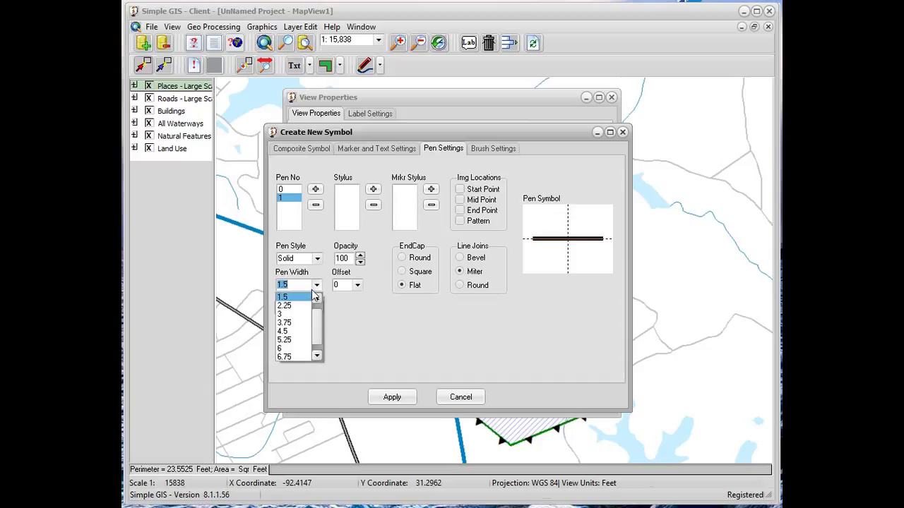
{"action": "left_click", "coordinate": [297, 314]}
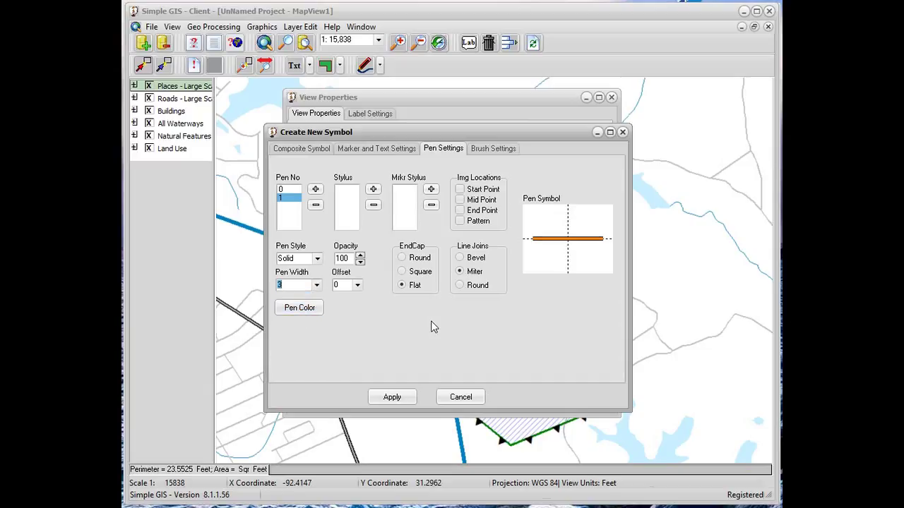
Step: Try the Dash, Dot and DashDot pen styles on pen 1 of the line symbol
{"action": "left_click", "coordinate": [319, 260]}
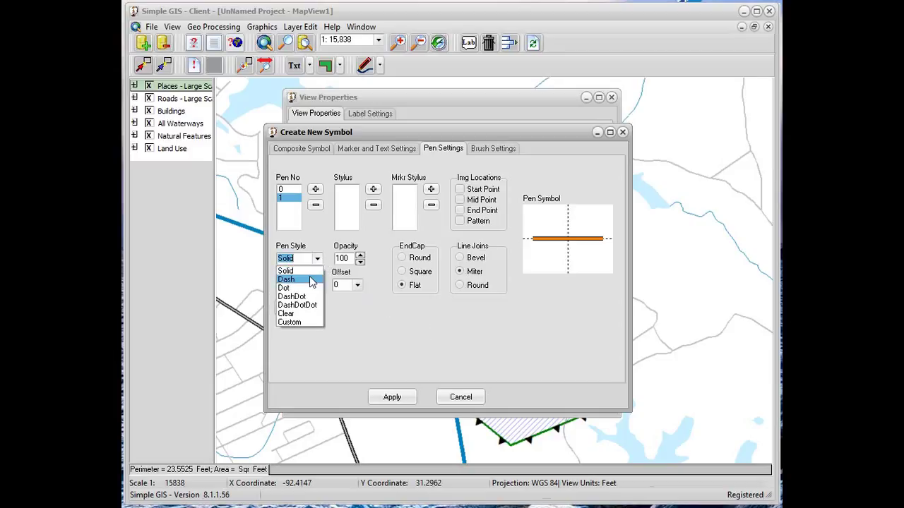
{"action": "left_click", "coordinate": [310, 280]}
{"action": "left_click", "coordinate": [316, 258]}
{"action": "left_click", "coordinate": [302, 288]}
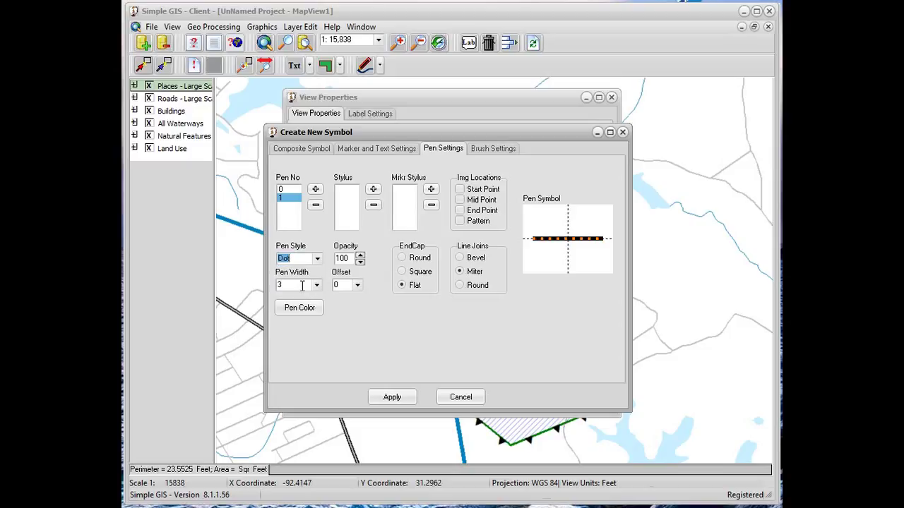
{"action": "left_click", "coordinate": [317, 258]}
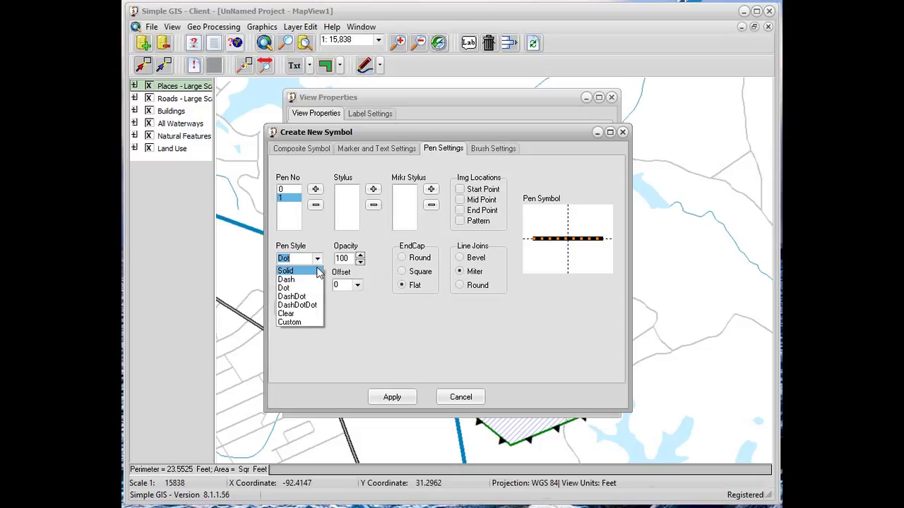
{"action": "left_click", "coordinate": [309, 297]}
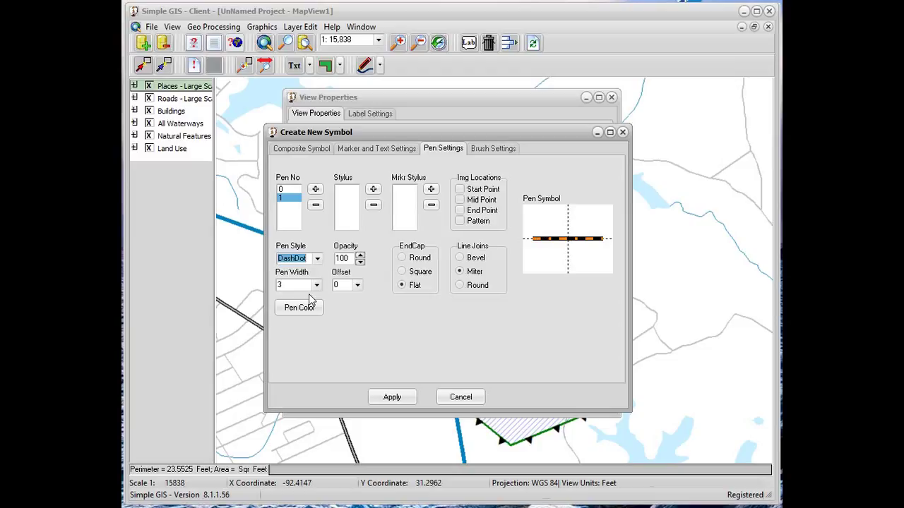
Step: Give pen 1 a Custom style with dash/space lengths 2, 5 and 1, and apply the symbol as the default line symbol
{"action": "left_click", "coordinate": [317, 259]}
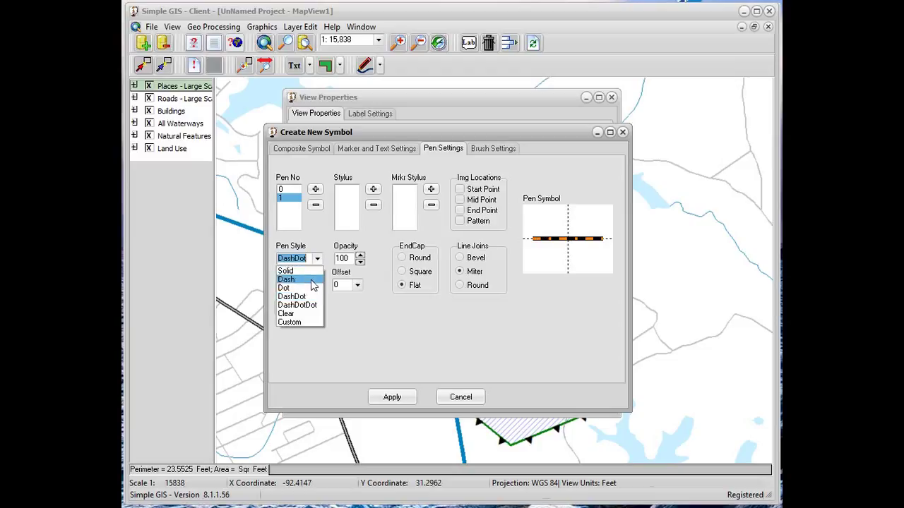
{"action": "left_click", "coordinate": [305, 321]}
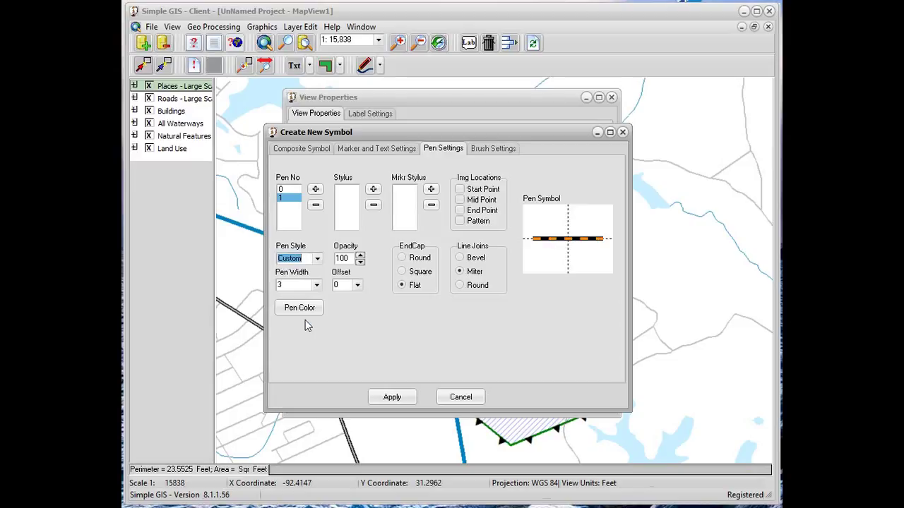
{"action": "left_click", "coordinate": [374, 191]}
{"action": "type", "text": "2"}
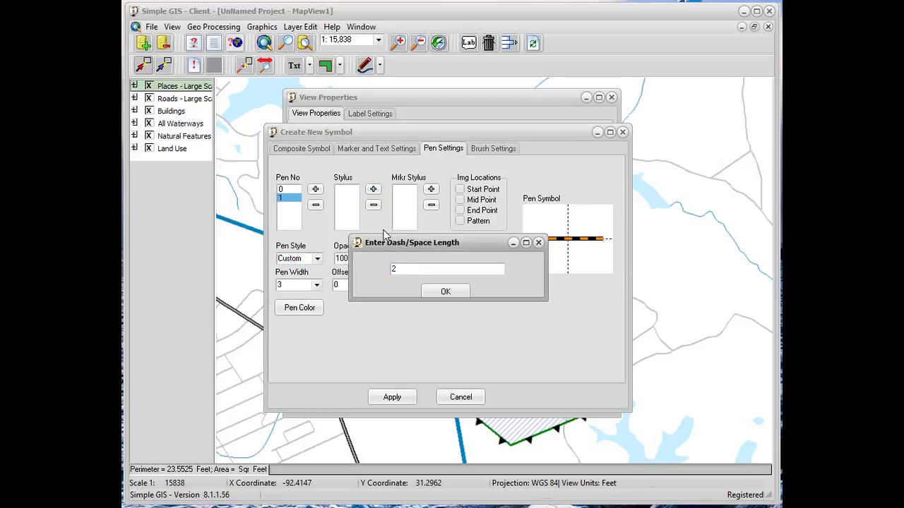
{"action": "left_click", "coordinate": [443, 291]}
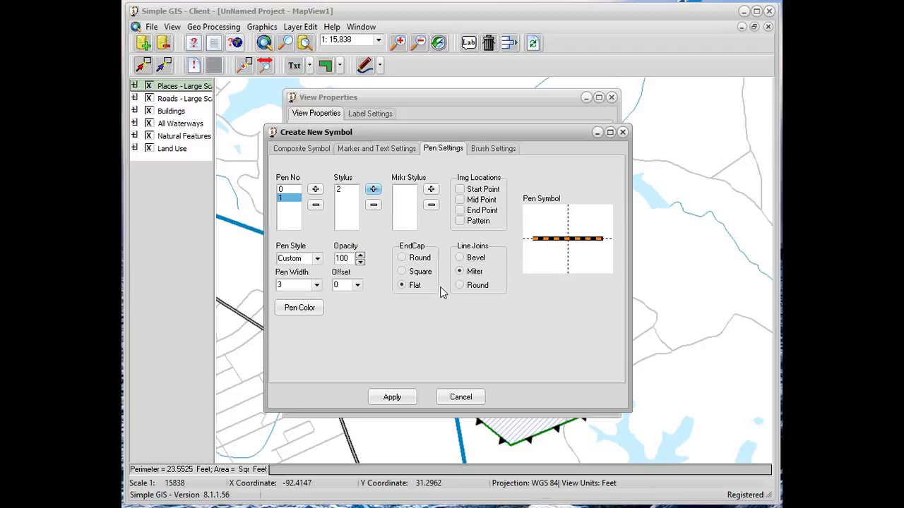
{"action": "left_click", "coordinate": [379, 194]}
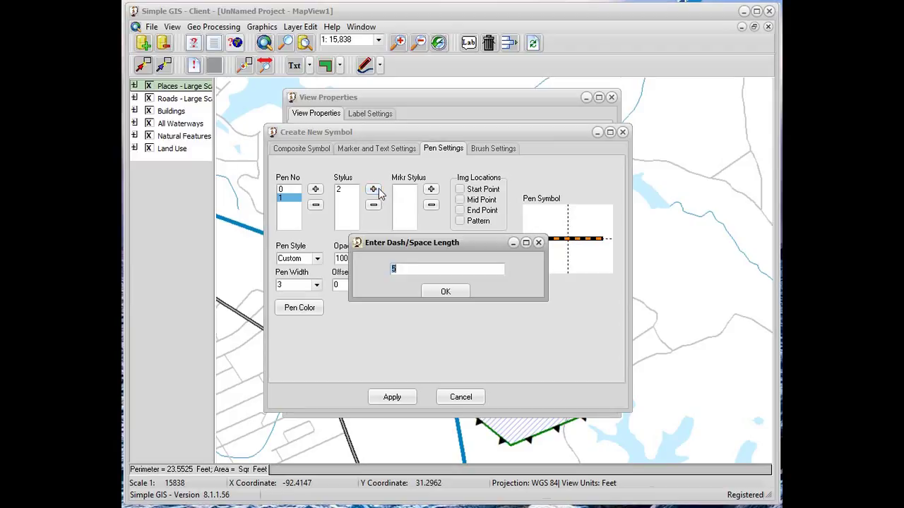
{"action": "left_click", "coordinate": [429, 292]}
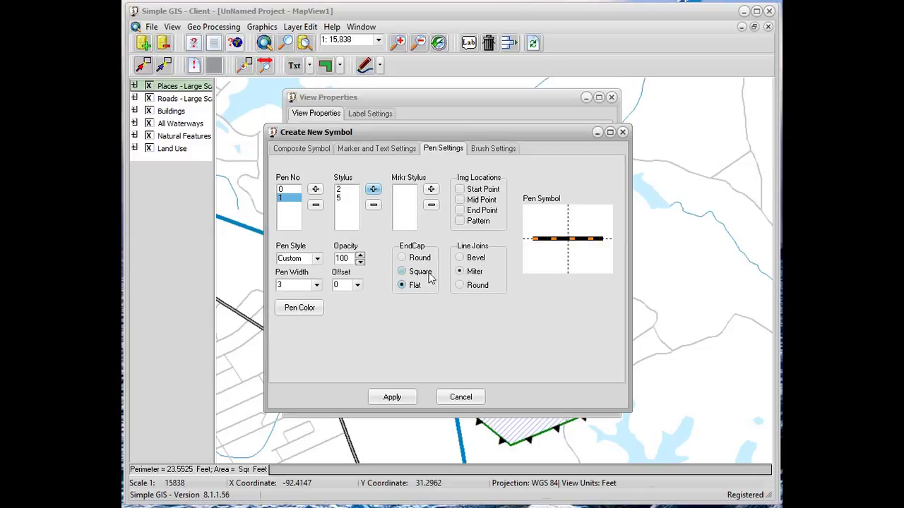
{"action": "left_click", "coordinate": [375, 194]}
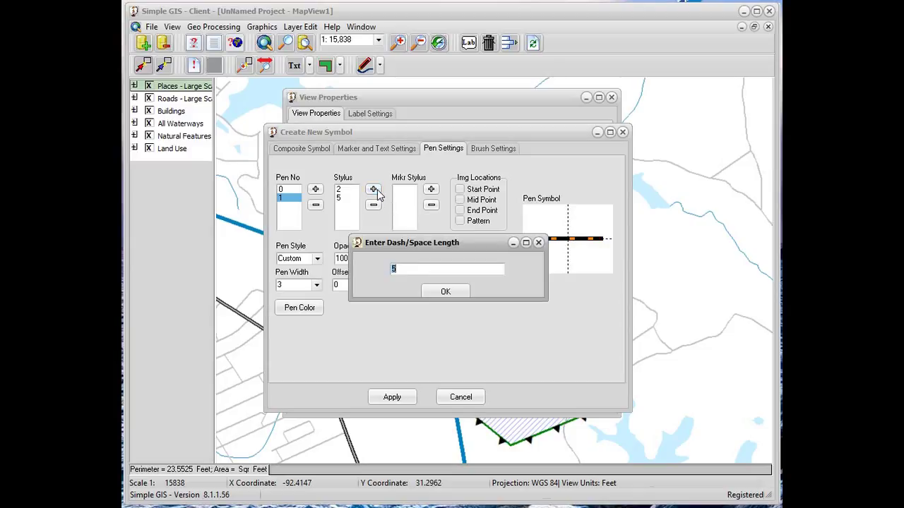
{"action": "type", "text": "1"}
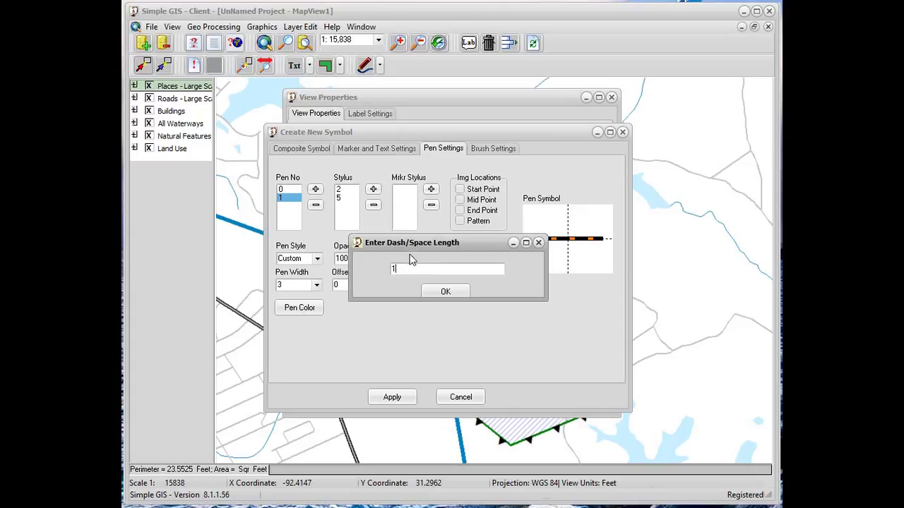
{"action": "left_click", "coordinate": [441, 292]}
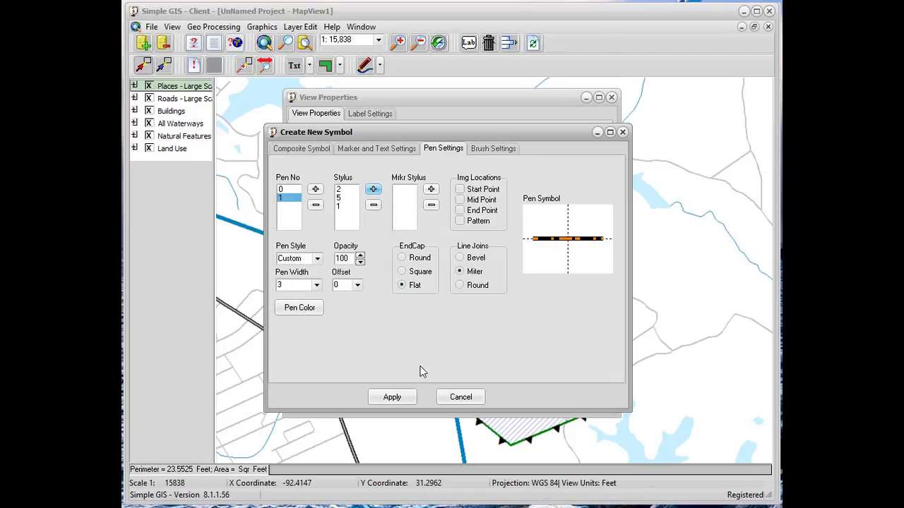
{"action": "left_click", "coordinate": [404, 400]}
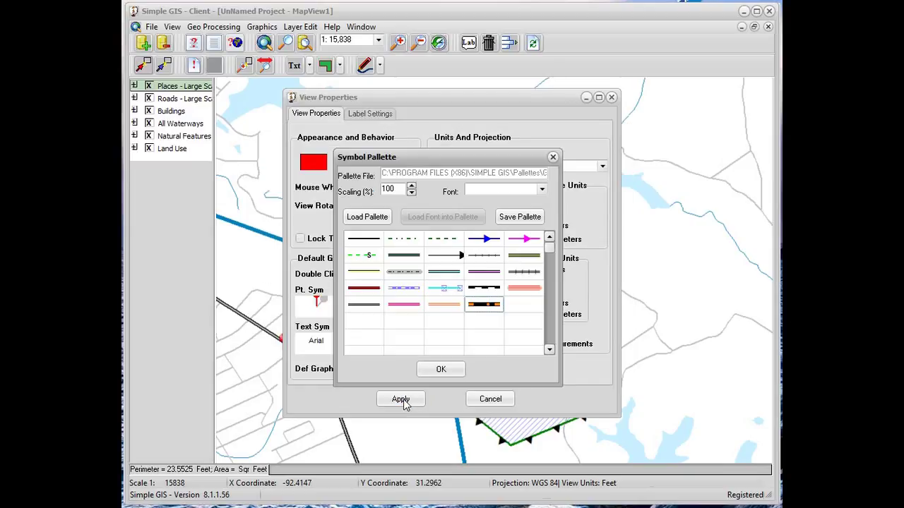
{"action": "left_click", "coordinate": [439, 372]}
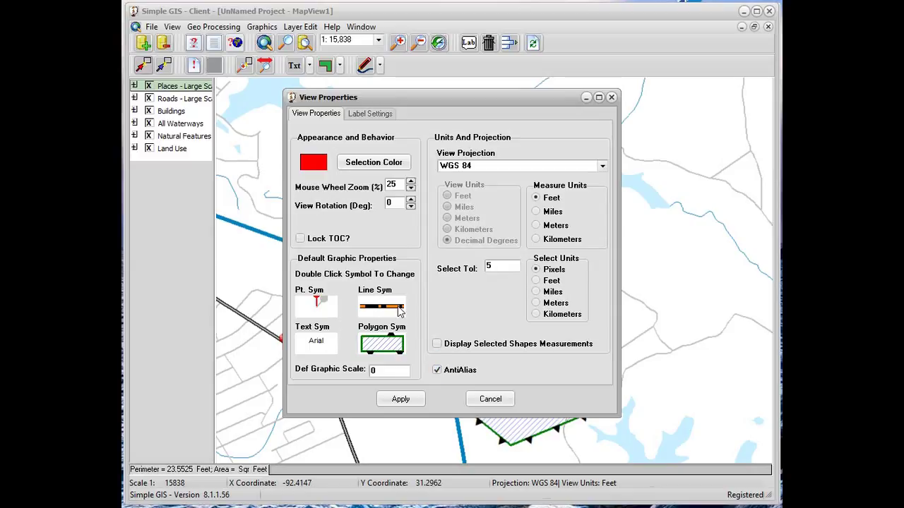
Step: Edit the plain Arial symbol in the default text symbol palette and set its font to Microsoft Sans Serif
{"action": "double_click", "coordinate": [317, 346]}
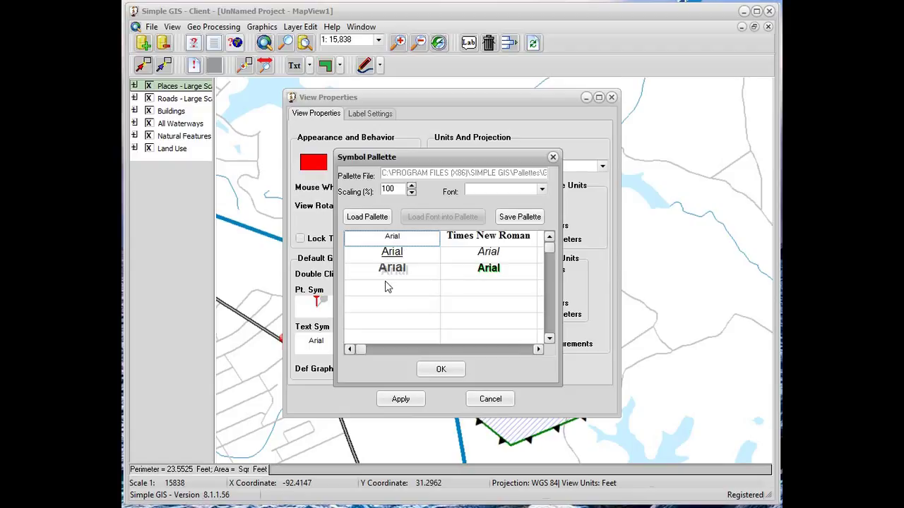
{"action": "double_click", "coordinate": [392, 243]}
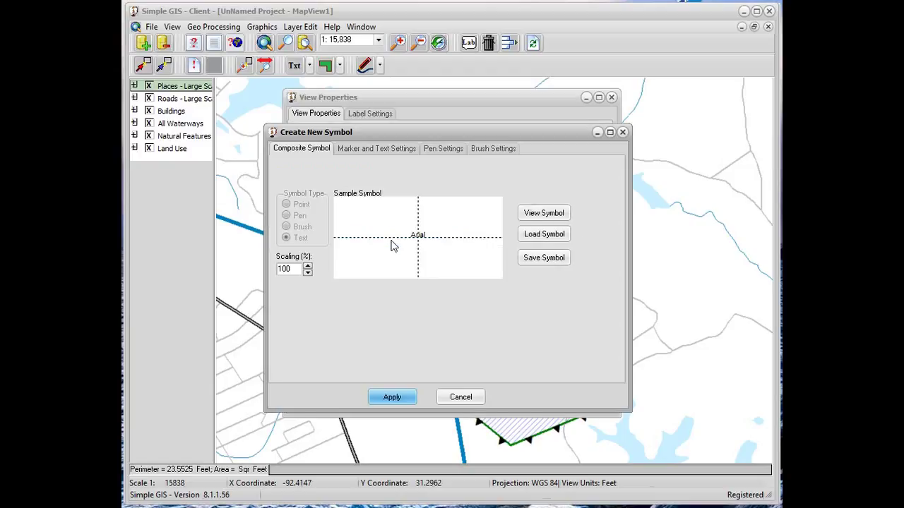
{"action": "left_click", "coordinate": [414, 150]}
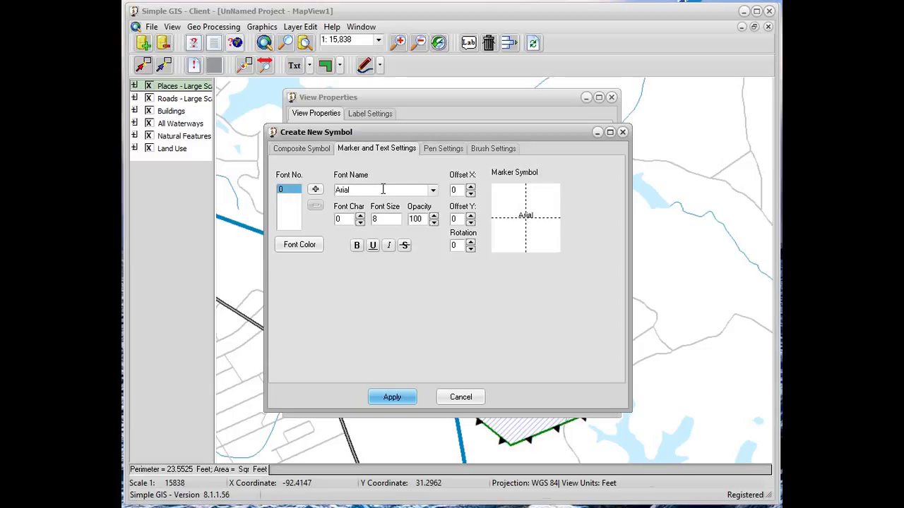
{"action": "left_click", "coordinate": [433, 190]}
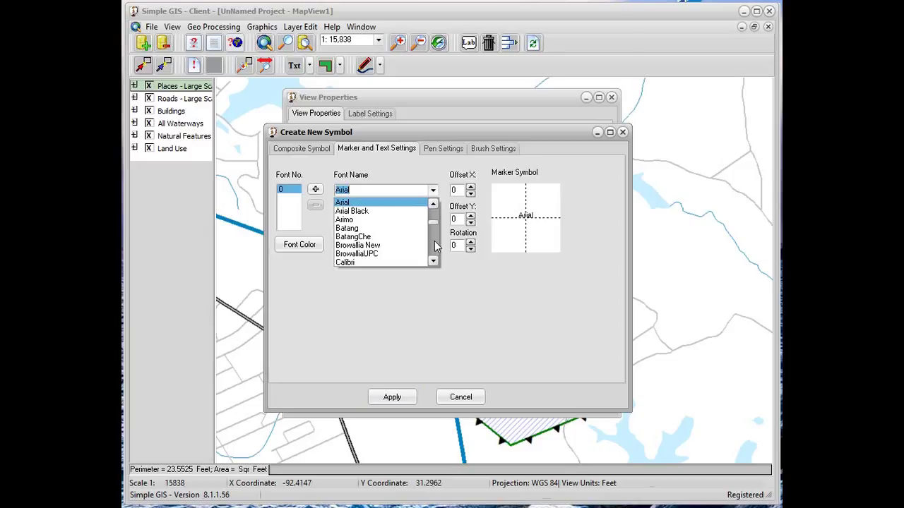
{"action": "type", "text": "malgun Gothic"}
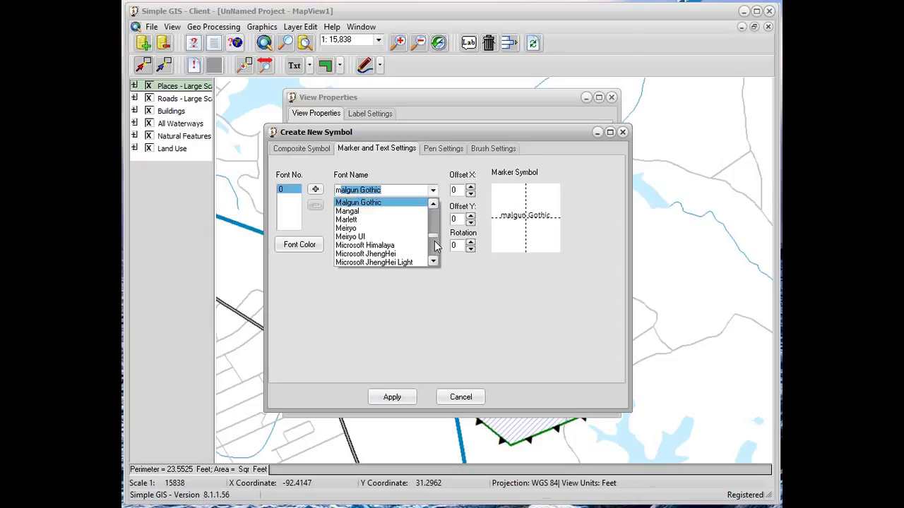
{"action": "left_click", "coordinate": [433, 262]}
{"action": "left_click", "coordinate": [433, 262]}
{"action": "left_click", "coordinate": [433, 262]}
{"action": "left_click", "coordinate": [433, 262]}
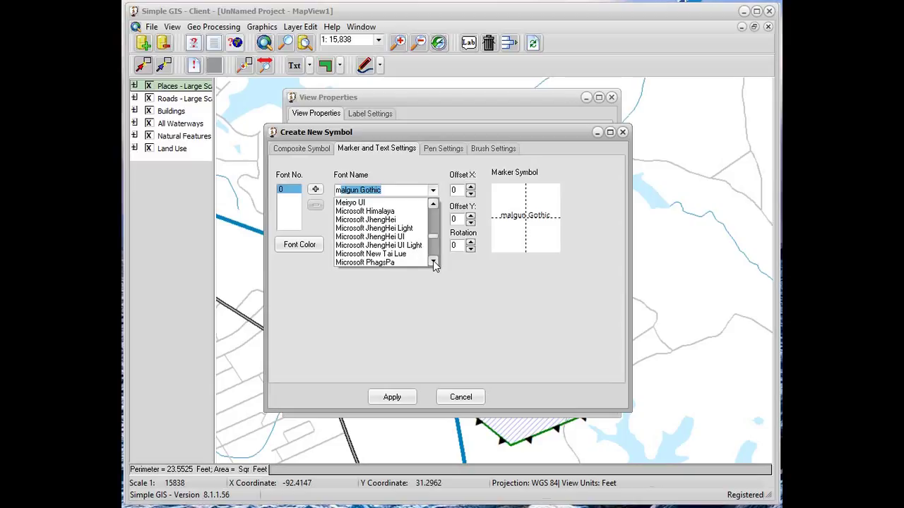
{"action": "left_click", "coordinate": [433, 262]}
{"action": "left_click", "coordinate": [433, 262]}
{"action": "left_click", "coordinate": [433, 262]}
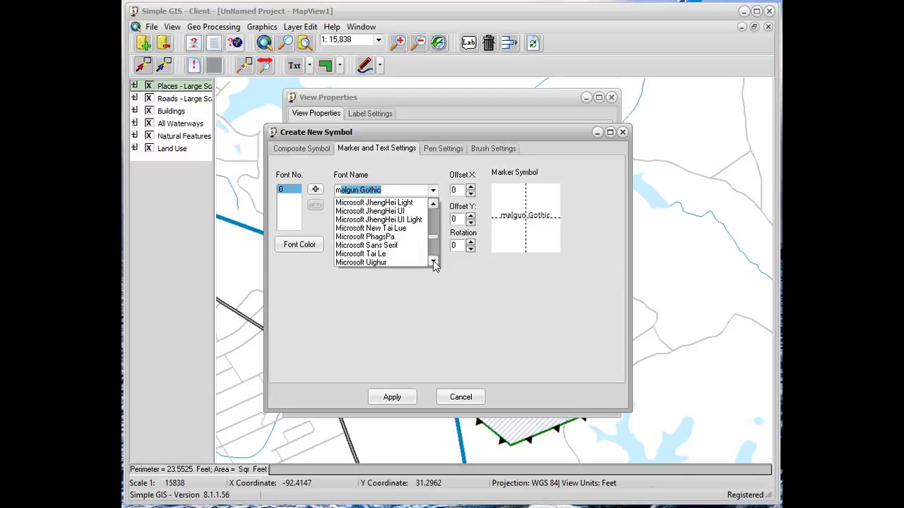
{"action": "left_click", "coordinate": [390, 246]}
{"action": "left_click", "coordinate": [389, 246]}
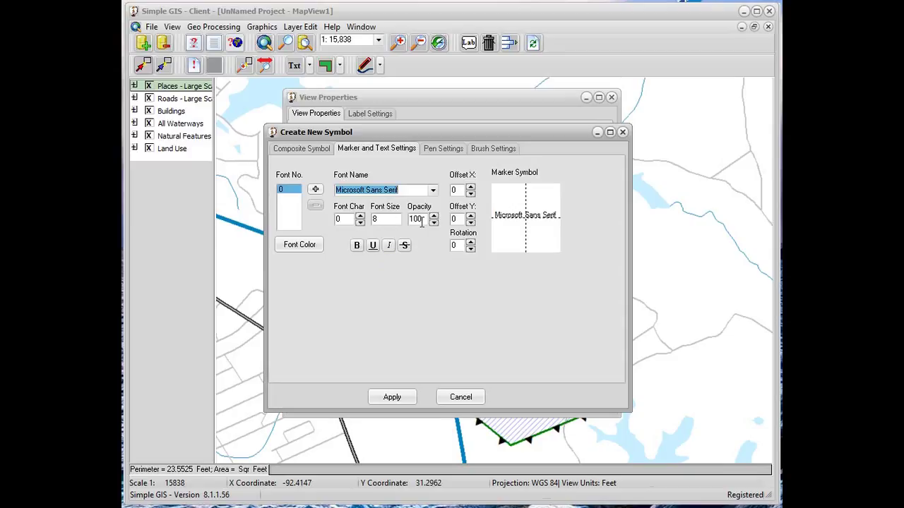
Step: Add pen 0 to the text symbol as an outline and set its width to 2.25
{"action": "left_click", "coordinate": [443, 149]}
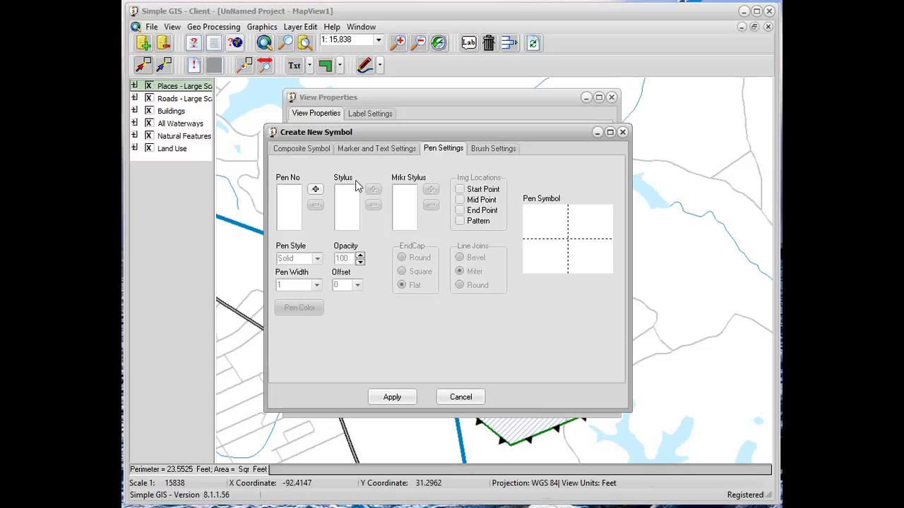
{"action": "left_click", "coordinate": [315, 189]}
{"action": "left_click", "coordinate": [290, 189]}
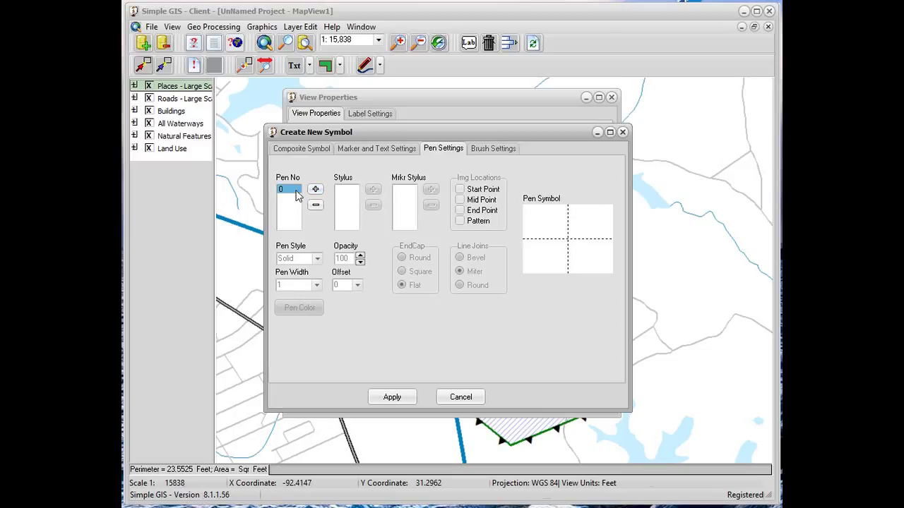
{"action": "left_click", "coordinate": [317, 286]}
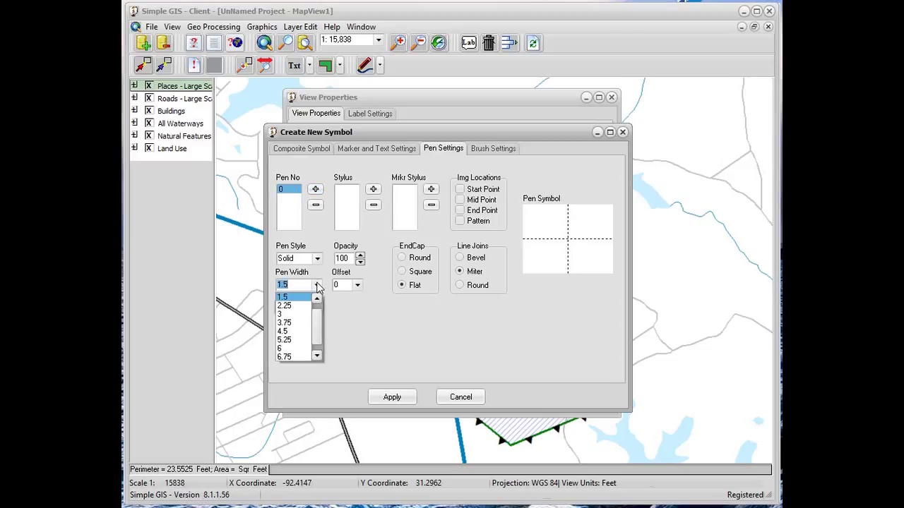
{"action": "scroll", "coordinate": [305, 310], "scroll_direction": "down", "scroll_amount": 1}
{"action": "left_click", "coordinate": [305, 305]}
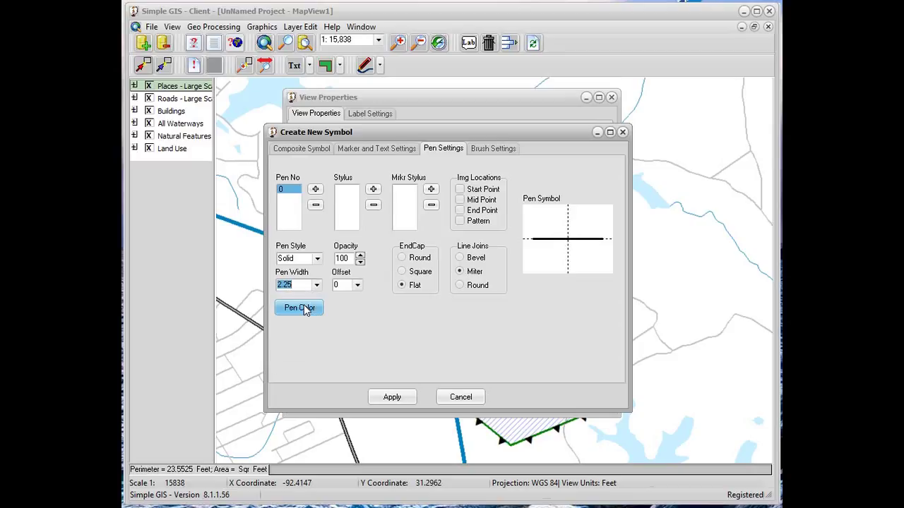
Step: Color the text outline pen blue, set its line joins to Bevel, and preview the composite symbol
{"action": "left_click", "coordinate": [299, 312]}
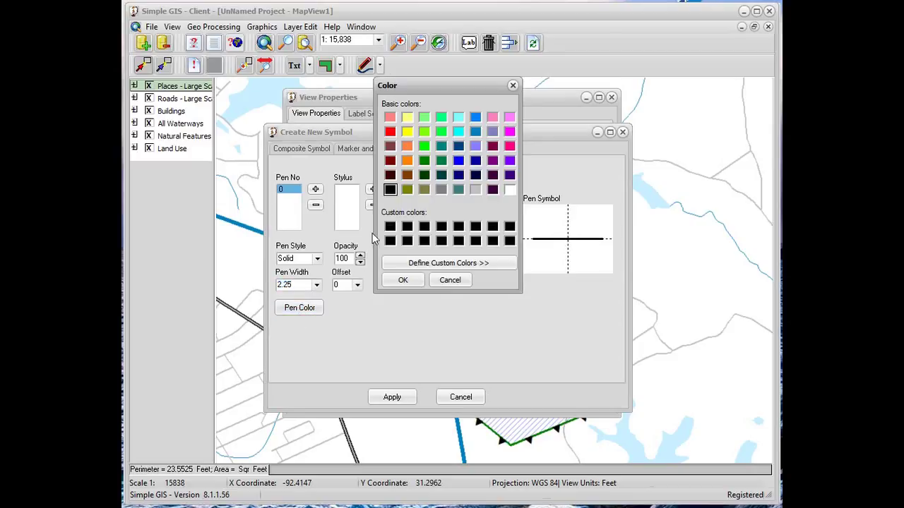
{"action": "left_click", "coordinate": [458, 161]}
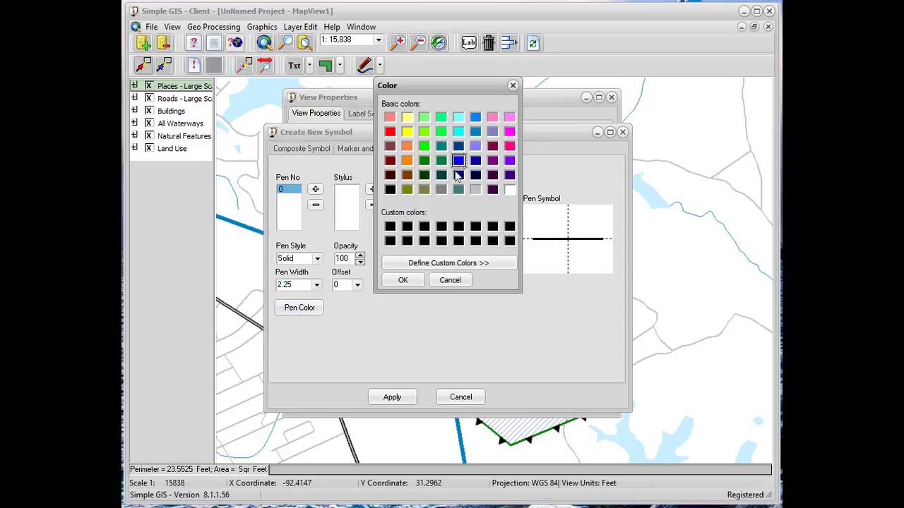
{"action": "left_click", "coordinate": [402, 280]}
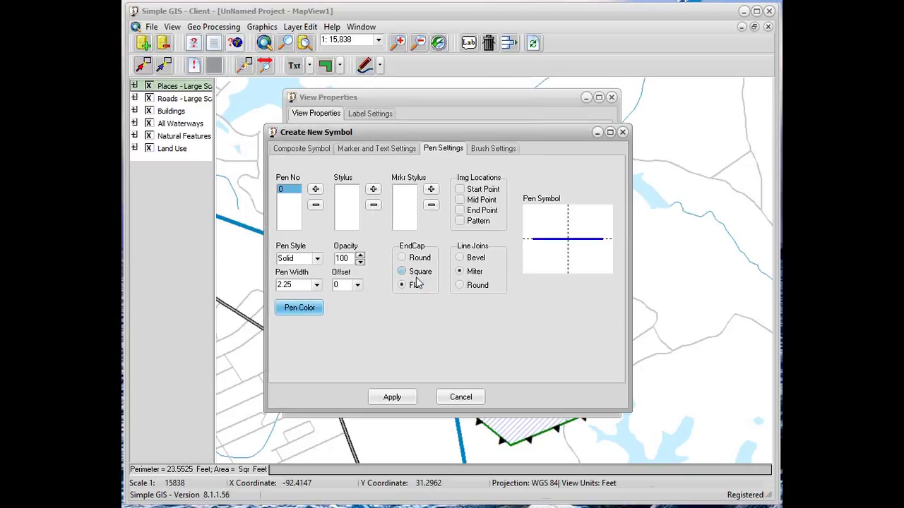
{"action": "left_click", "coordinate": [460, 259]}
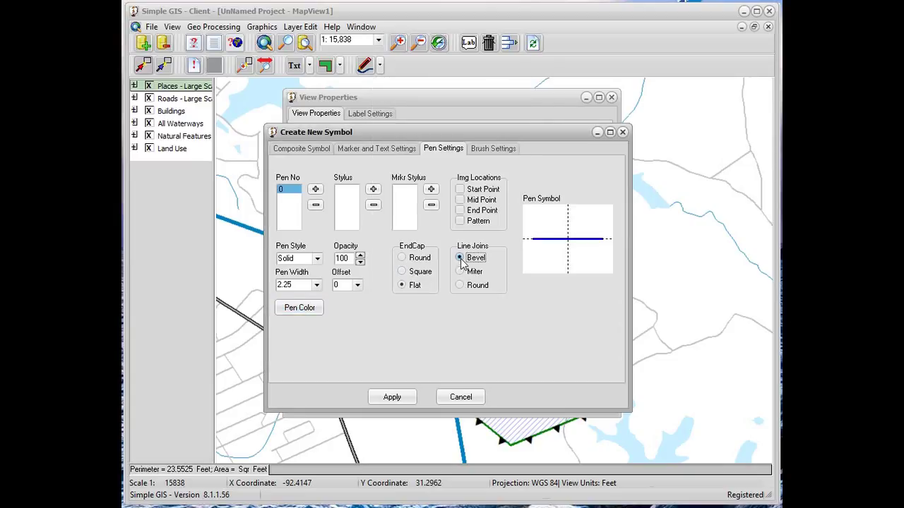
{"action": "left_click", "coordinate": [305, 154]}
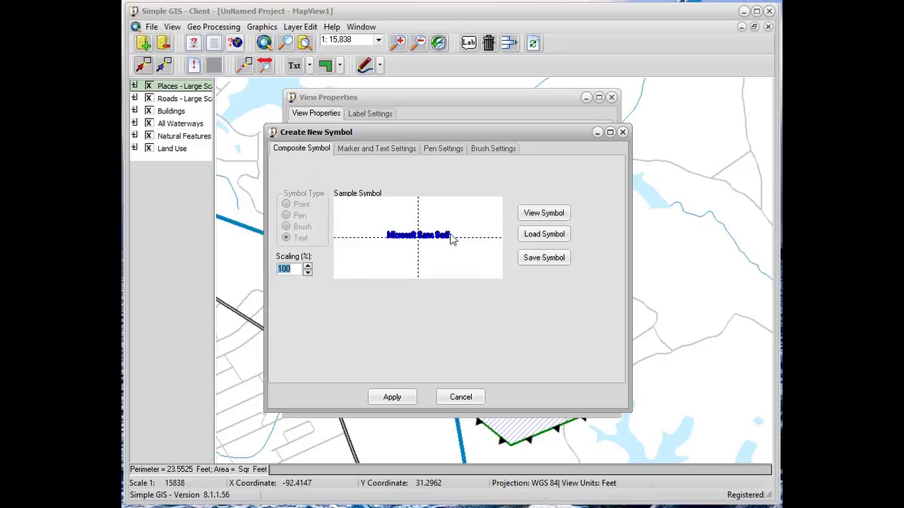
Step: Change the color of the text symbol's outline pen to yellow
{"action": "left_click", "coordinate": [438, 152]}
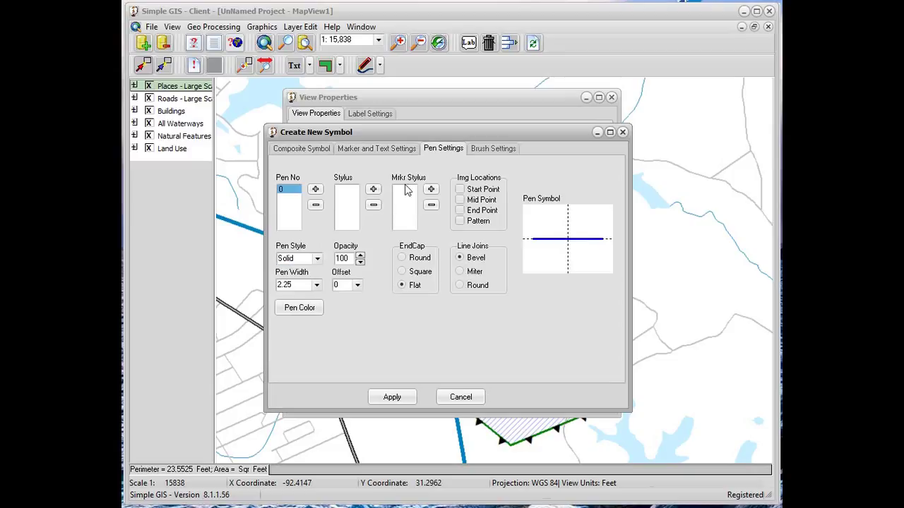
{"action": "left_click", "coordinate": [315, 309]}
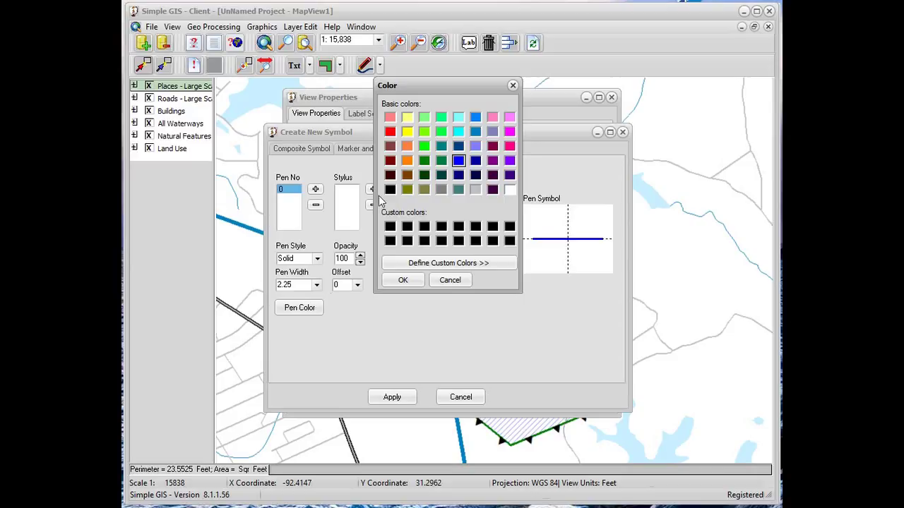
{"action": "left_click", "coordinate": [406, 135]}
{"action": "left_click", "coordinate": [403, 281]}
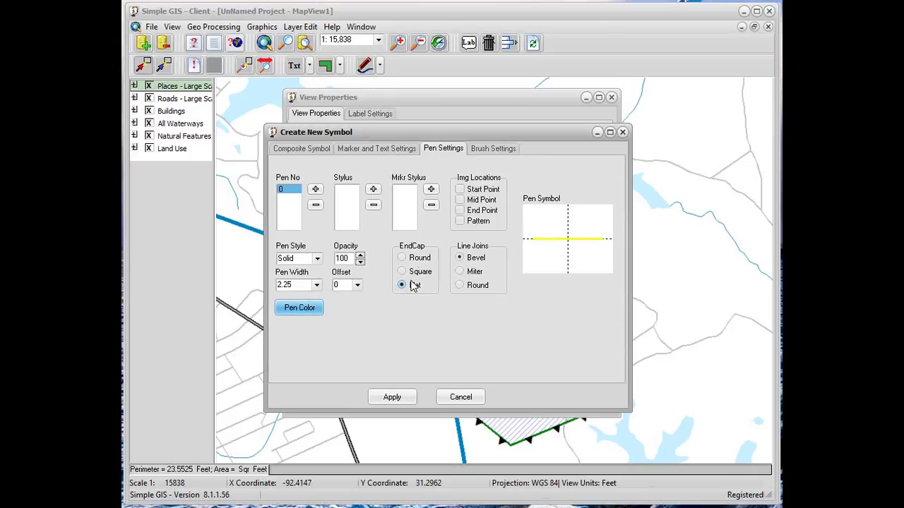
Step: Preview the yellow-outlined composite text symbol, make it the default text symbol, and apply the view properties
{"action": "left_click", "coordinate": [302, 148]}
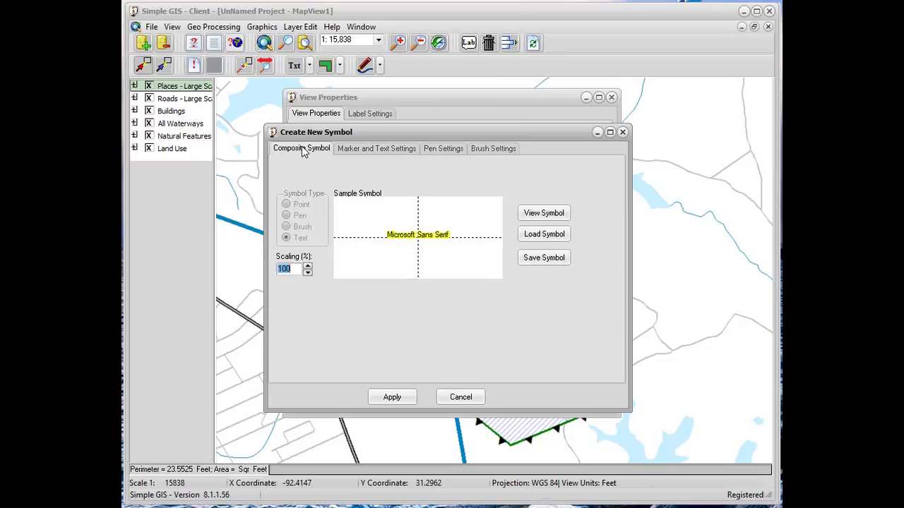
{"action": "left_click", "coordinate": [392, 398]}
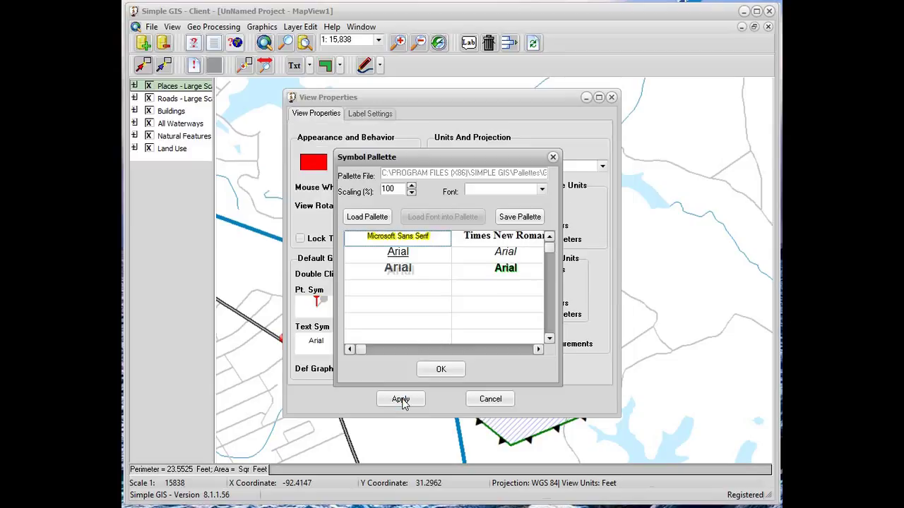
{"action": "left_click", "coordinate": [442, 370]}
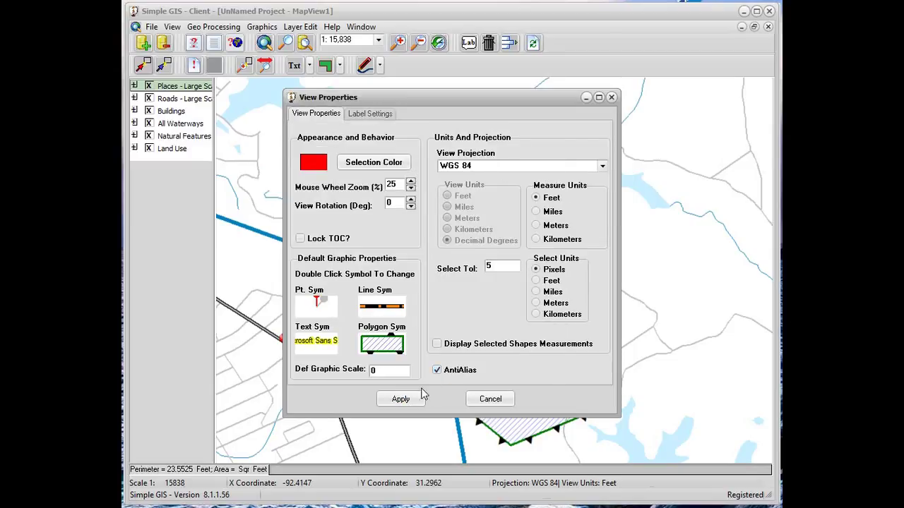
{"action": "left_click", "coordinate": [401, 400]}
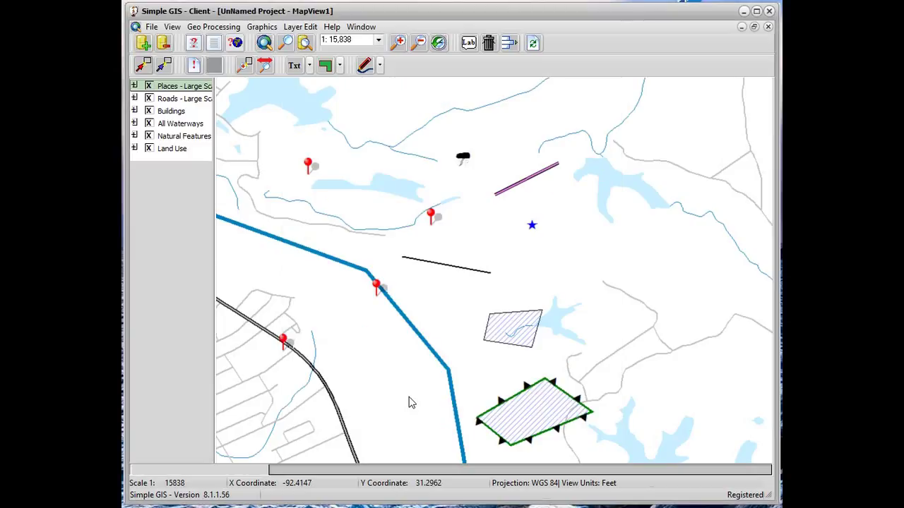
Step: Place a text graphic reading "This is halo text" on the map just below the blue star
{"action": "left_click", "coordinate": [309, 70]}
{"action": "left_click", "coordinate": [315, 85]}
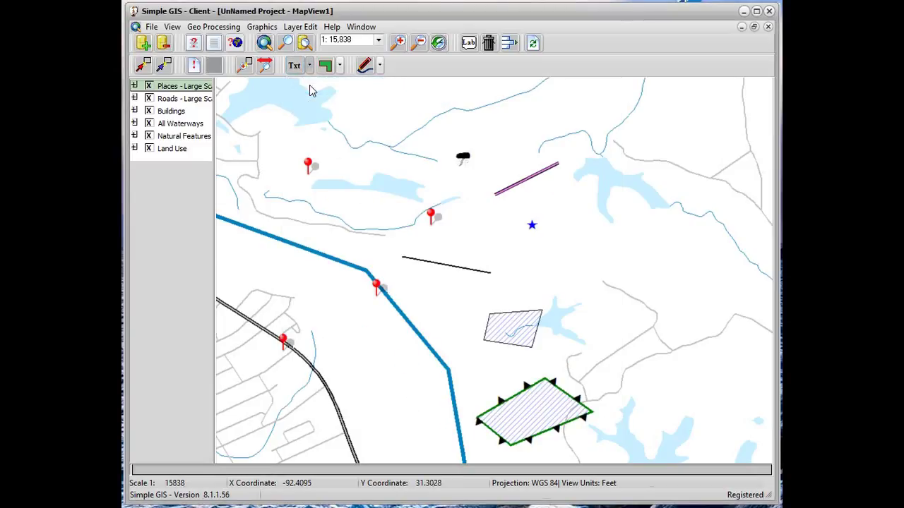
{"action": "left_click", "coordinate": [509, 261]}
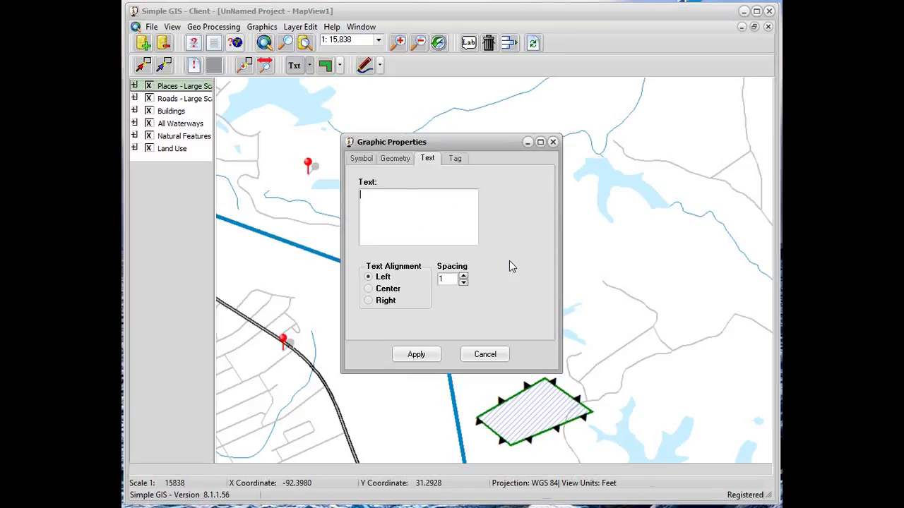
{"action": "type", "text": "This is halo text"}
{"action": "left_click", "coordinate": [431, 355]}
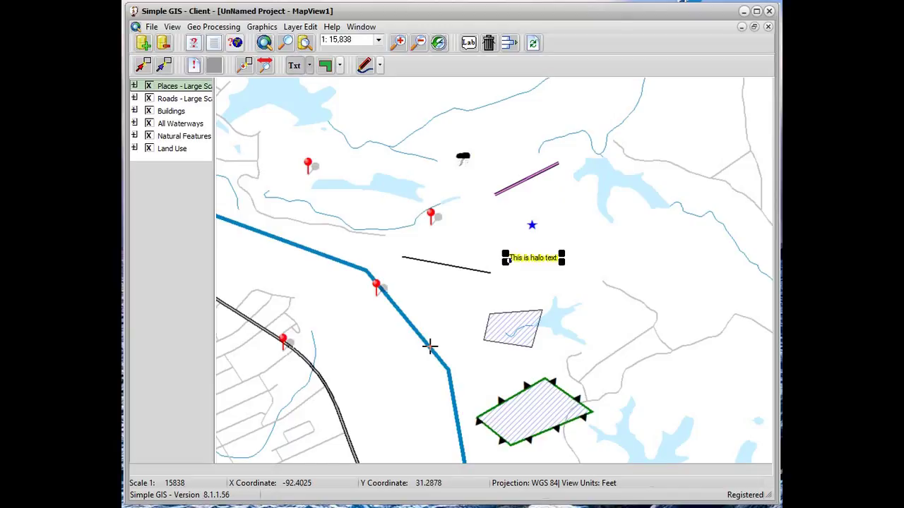